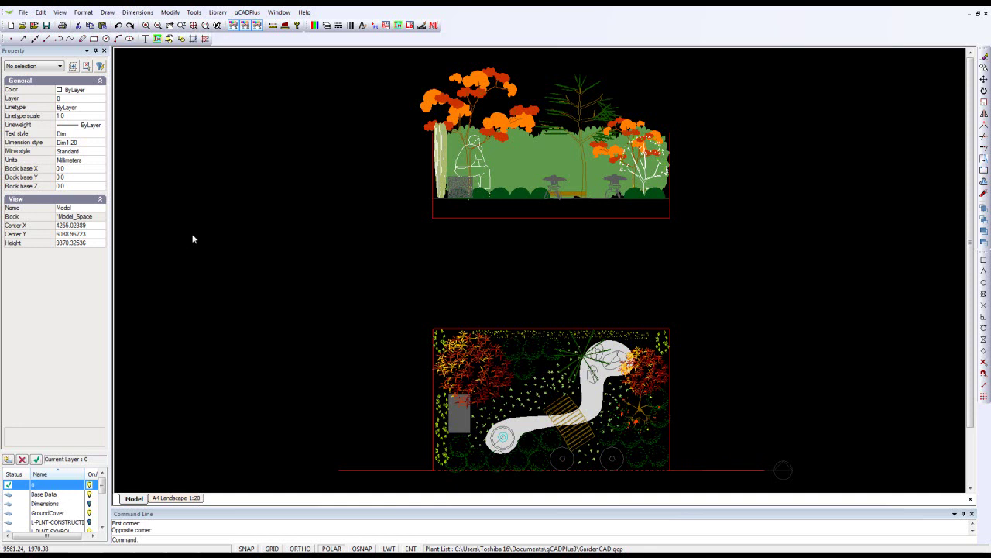
Step: Create a new layout, Layout1, with an A4 Album (landscape) page setup and open its sheet
left_click(83, 12)
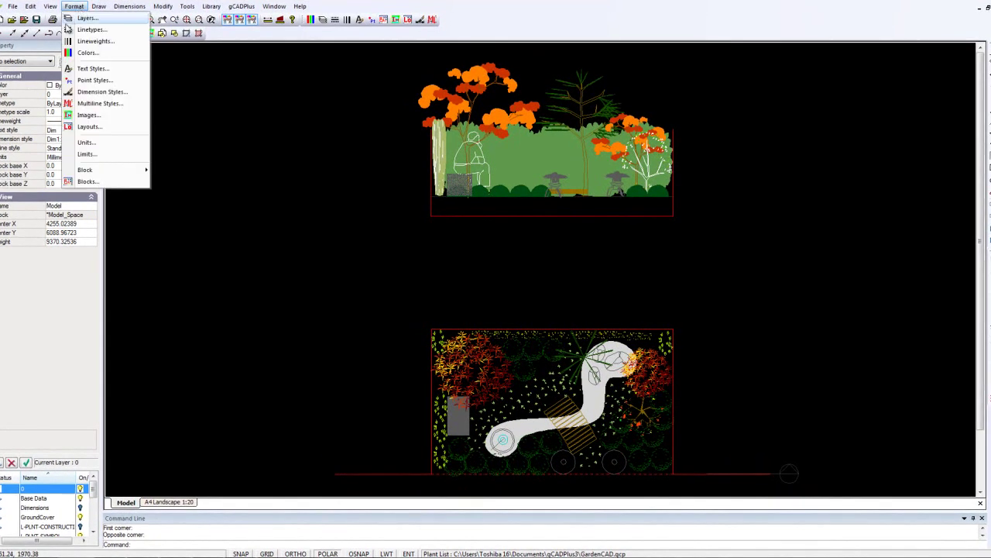
left_click(99, 129)
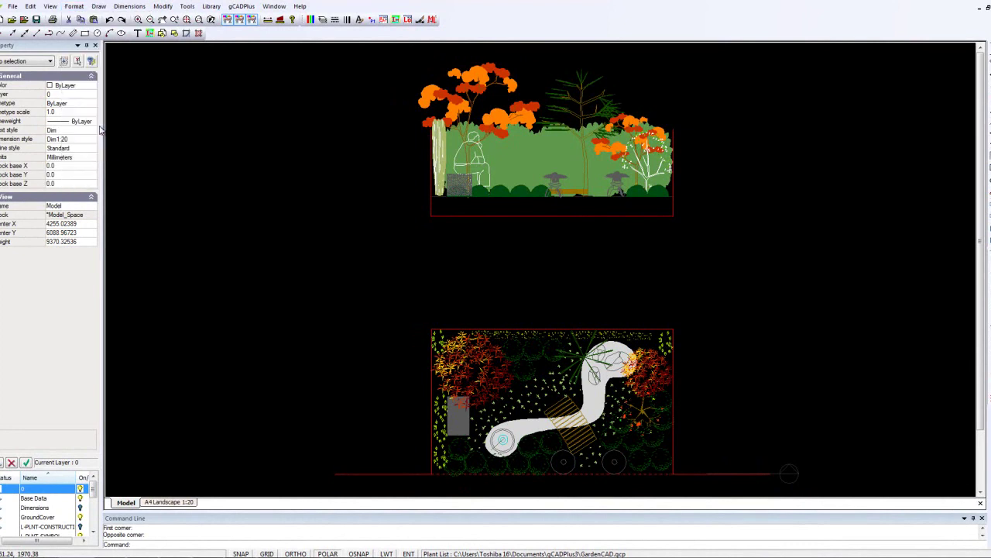
left_click(349, 224)
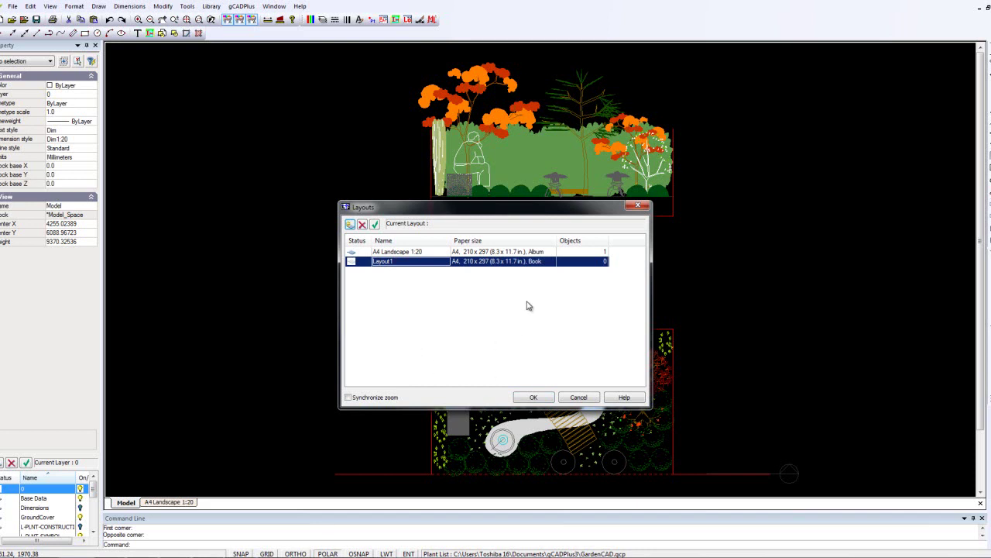
double_click(547, 263)
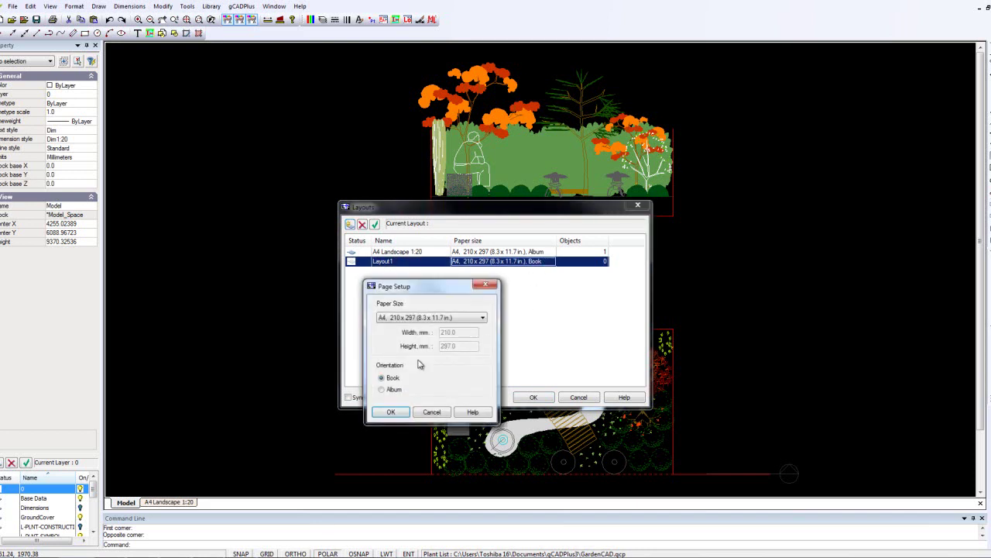
left_click(394, 413)
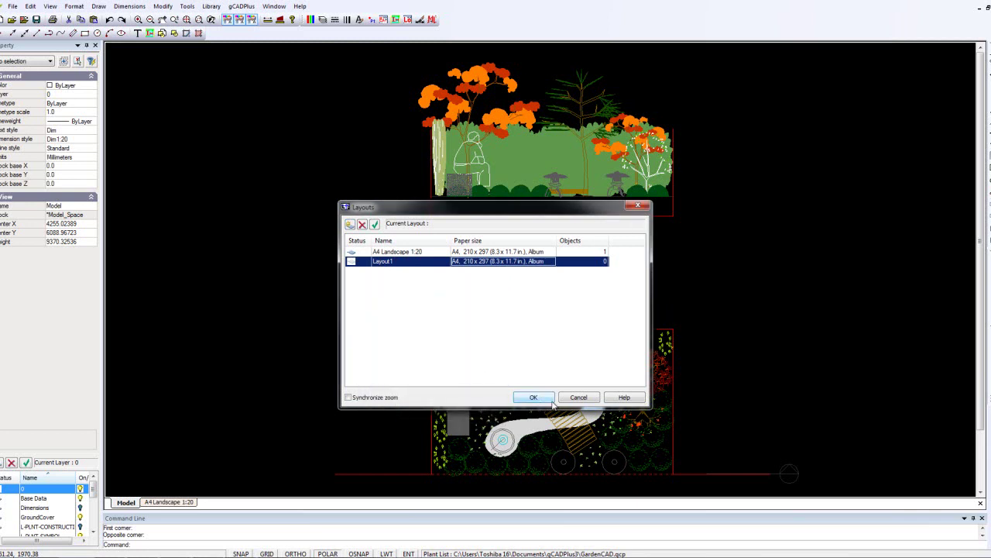
left_click(535, 397)
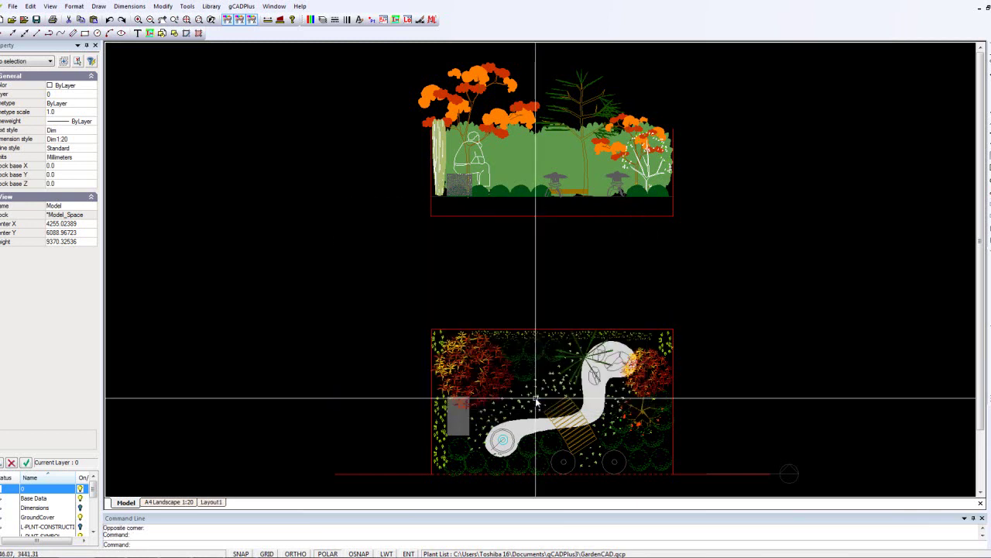
left_click(210, 503)
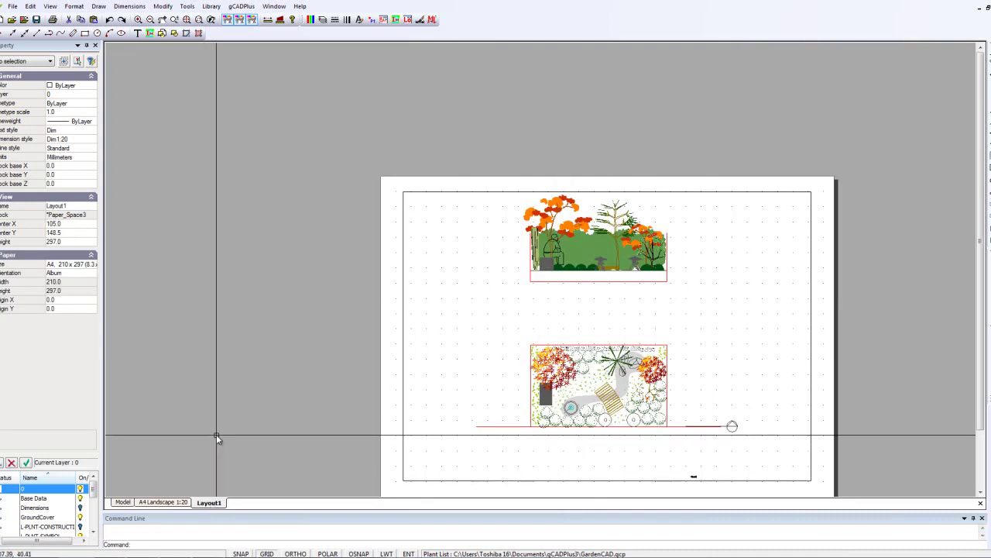
Step: Zoom Layout1 to extents, select its viewport and show that viewport's frame in model space
right_click(262, 276)
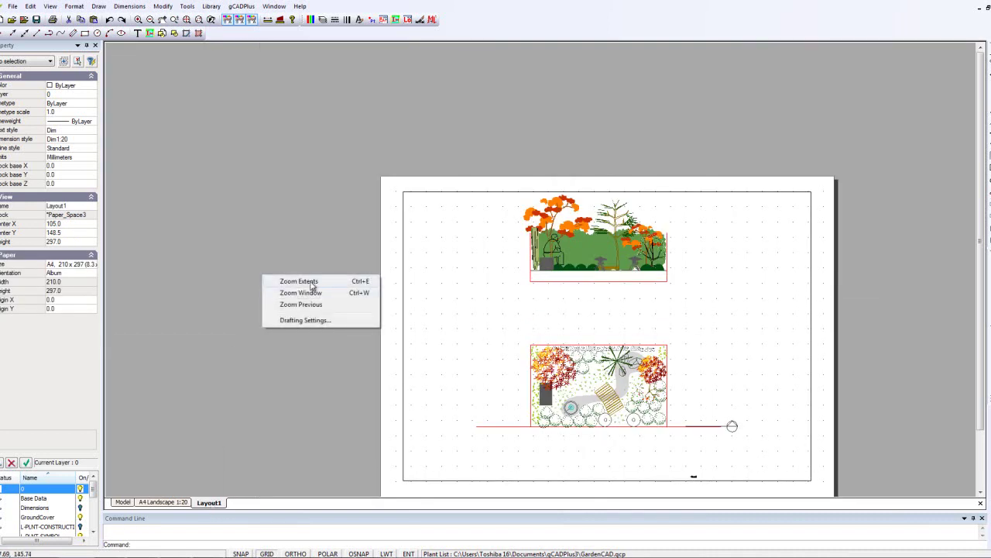
left_click(313, 282)
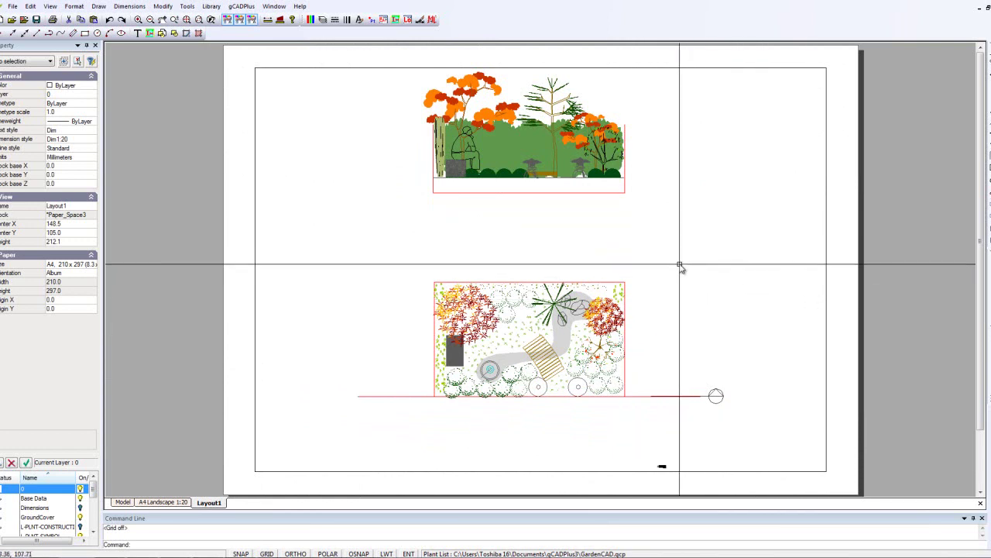
left_click(826, 312)
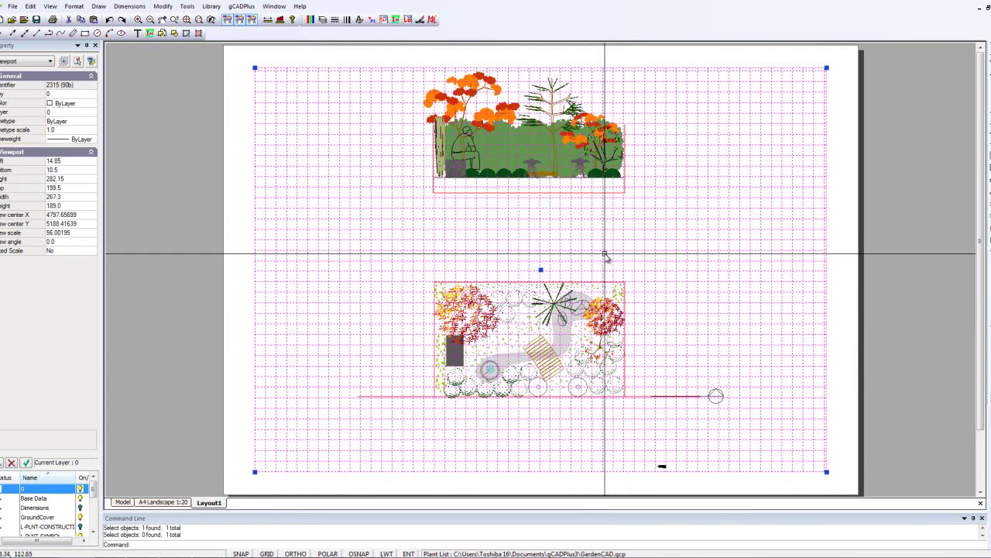
key("ctrl+Page_Up")
key("ctrl+Page_Up")
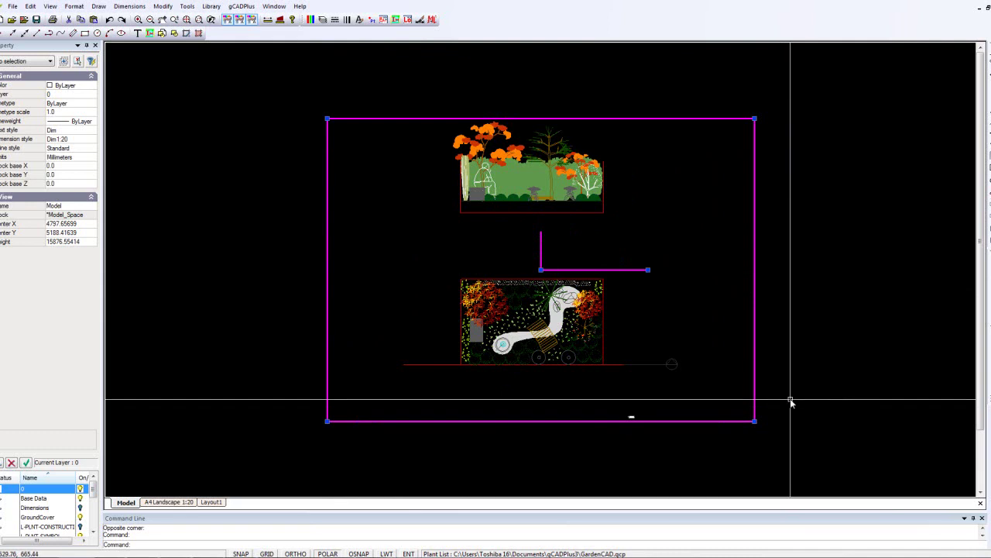
Step: Shrink the viewport frame, move it around the garden plan, and display it on the layout
left_click(754, 118)
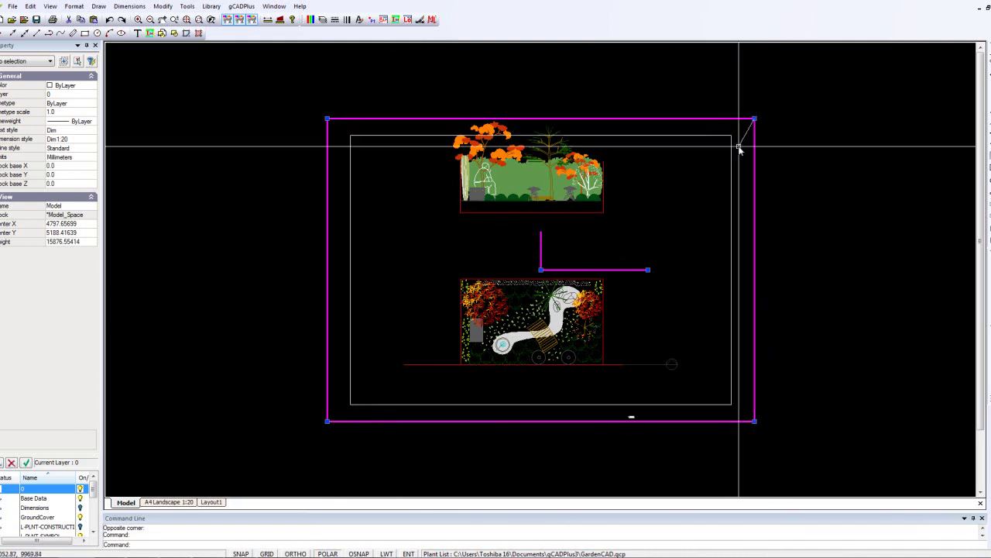
left_click(643, 282)
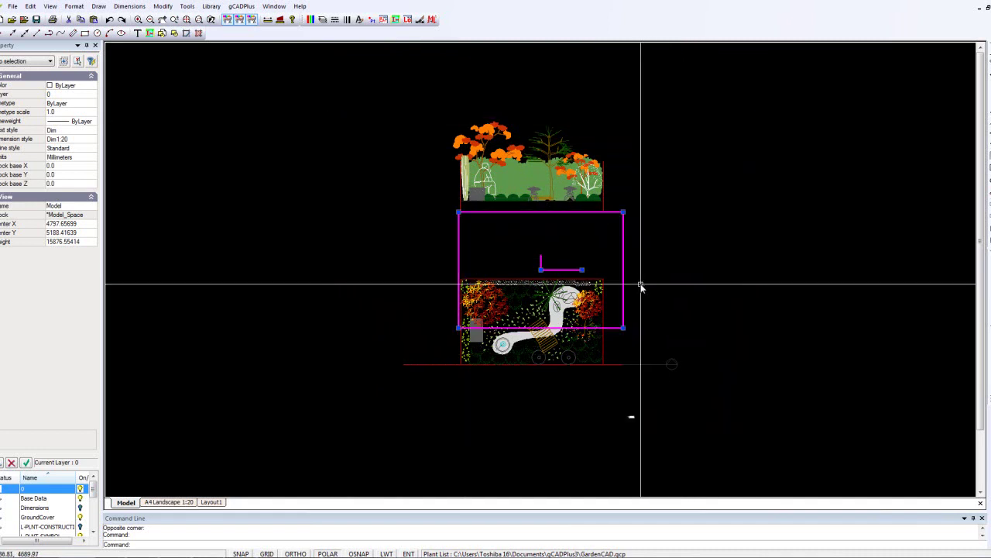
left_click(541, 270)
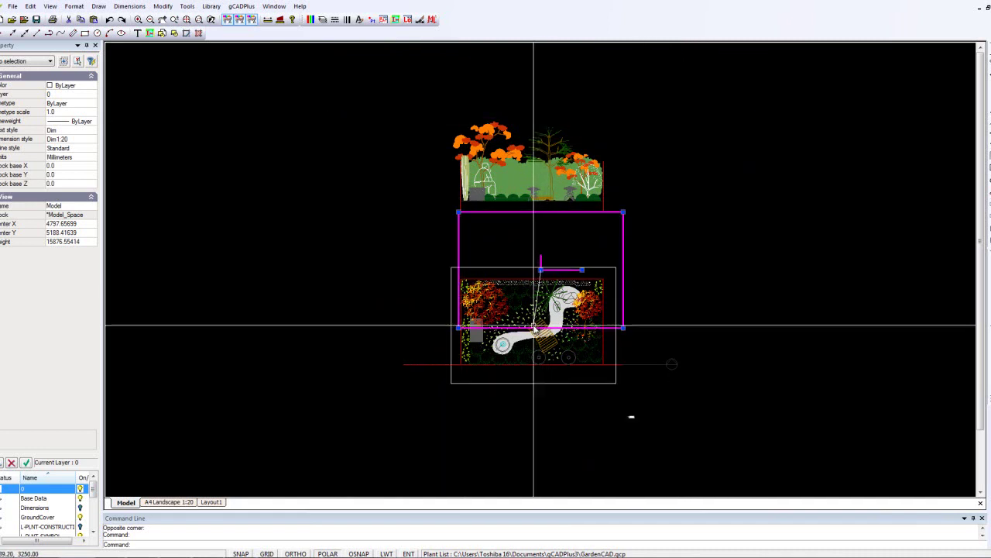
left_click(534, 326)
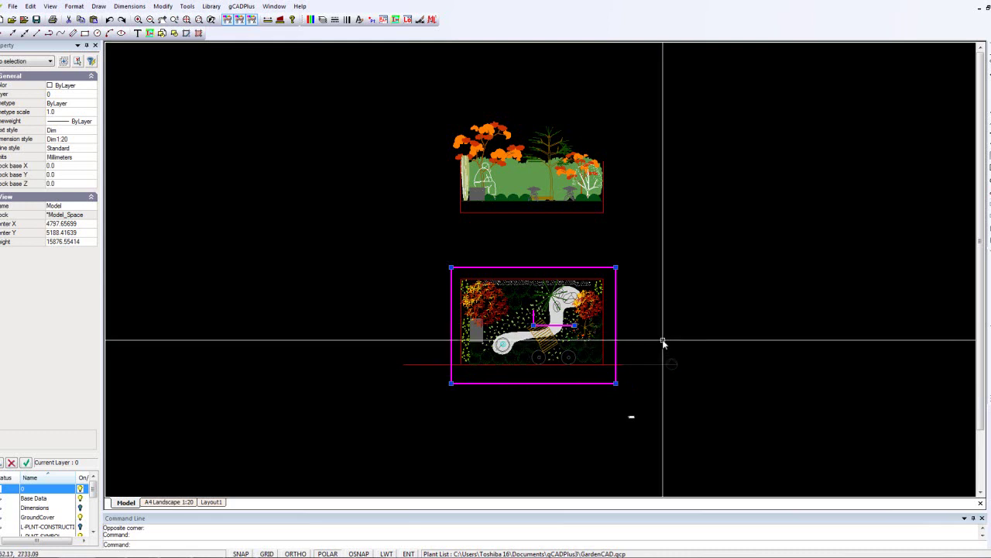
right_click(504, 311)
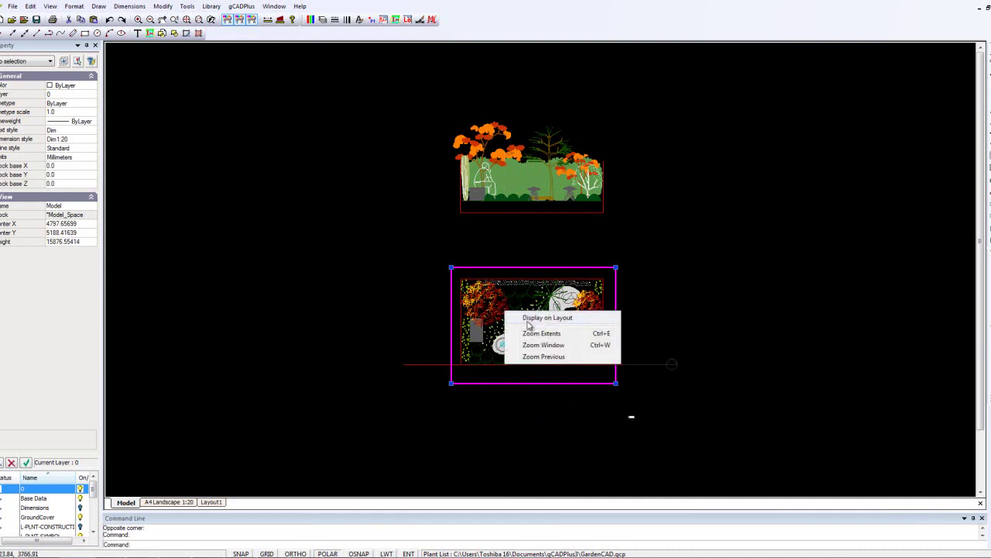
left_click(530, 320)
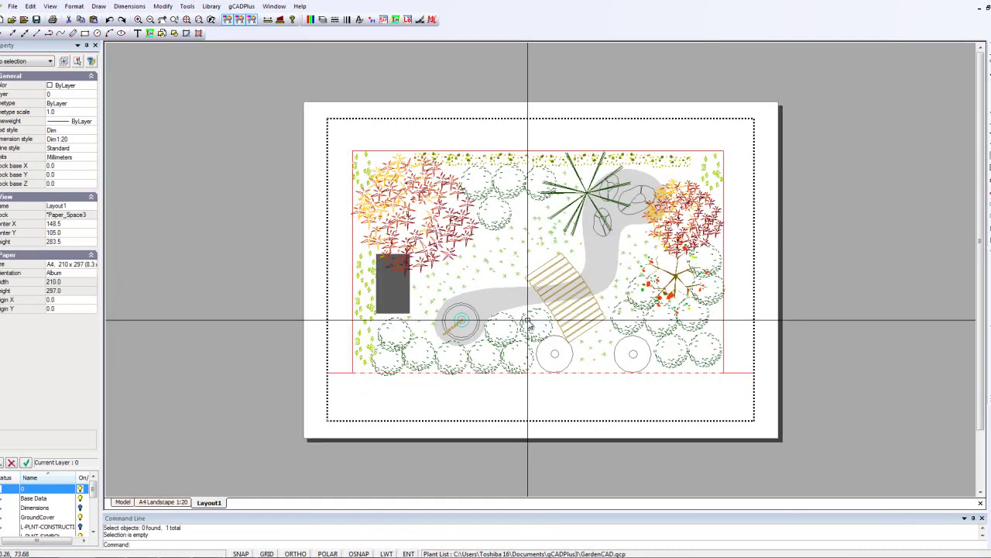
Step: Deactivate the viewport, then set its view scale to 20 with Fixed Scale on in Properties
right_click(522, 277)
left_click(566, 292)
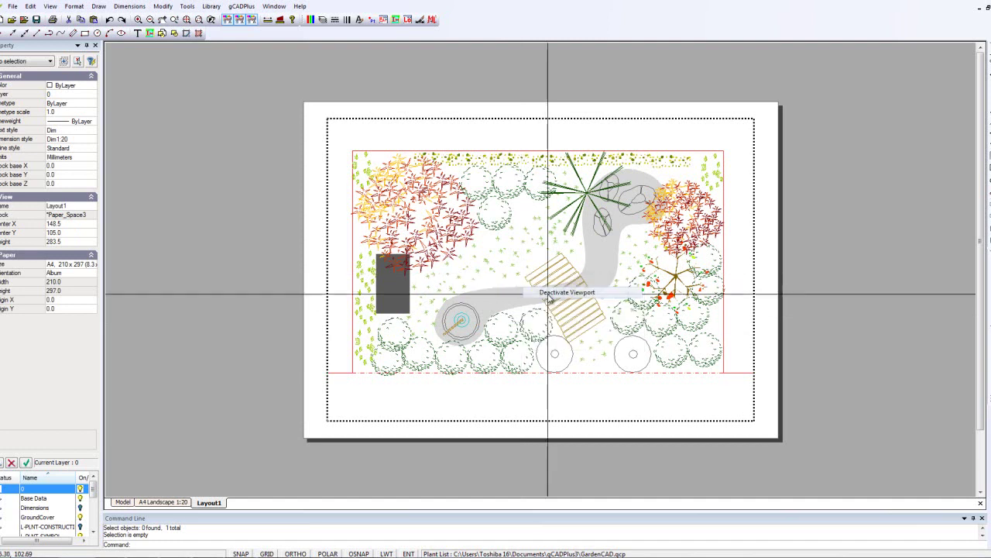
left_click(754, 333)
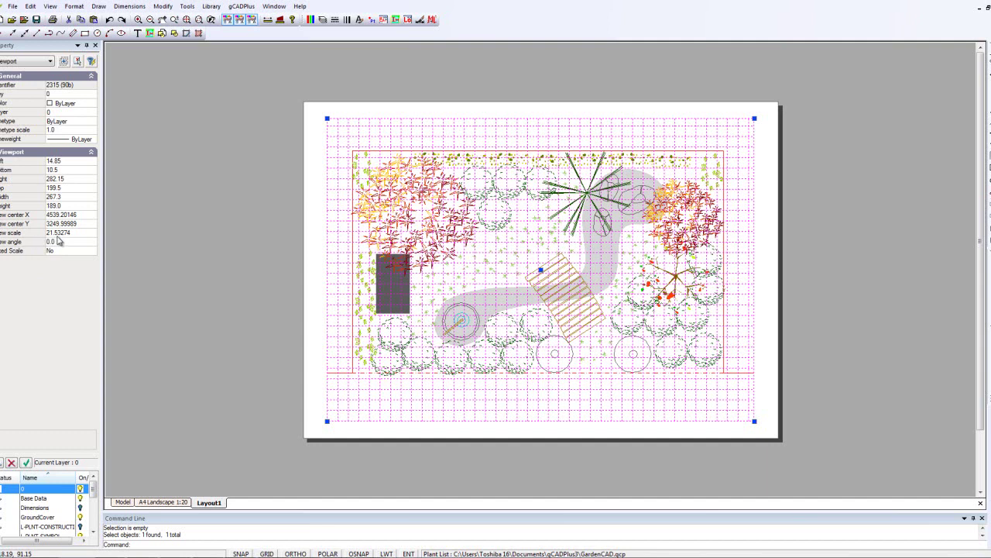
left_click(71, 233)
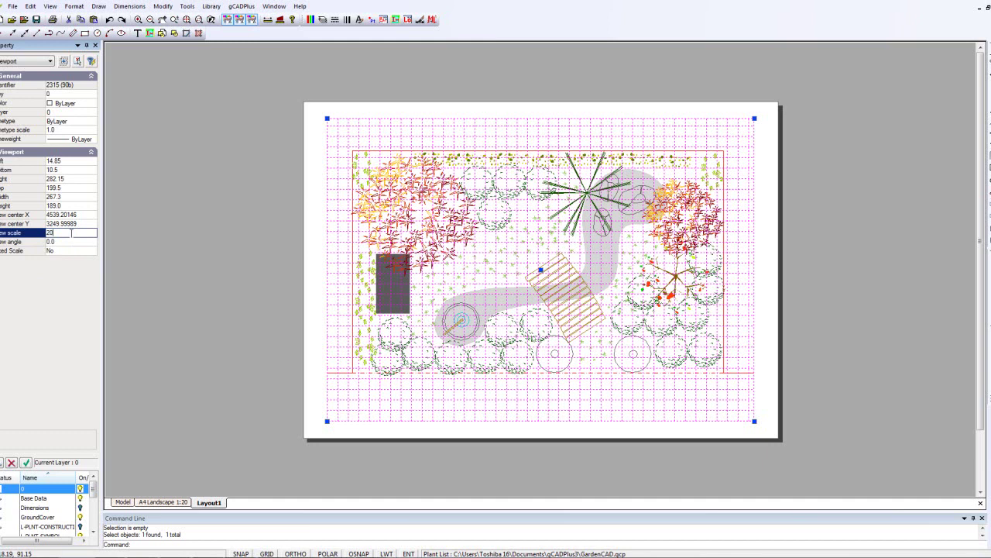
type("20")
double_click(66, 257)
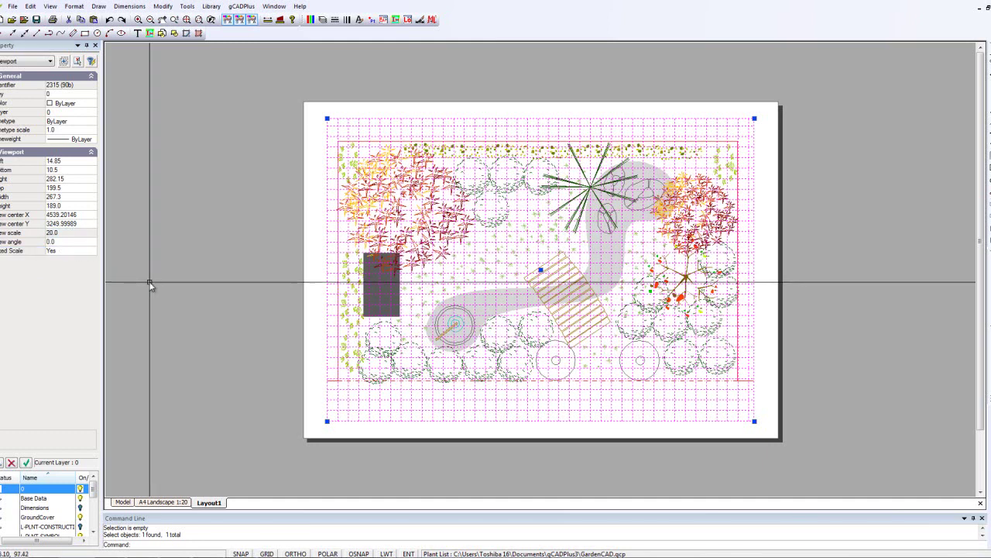
key("Escape")
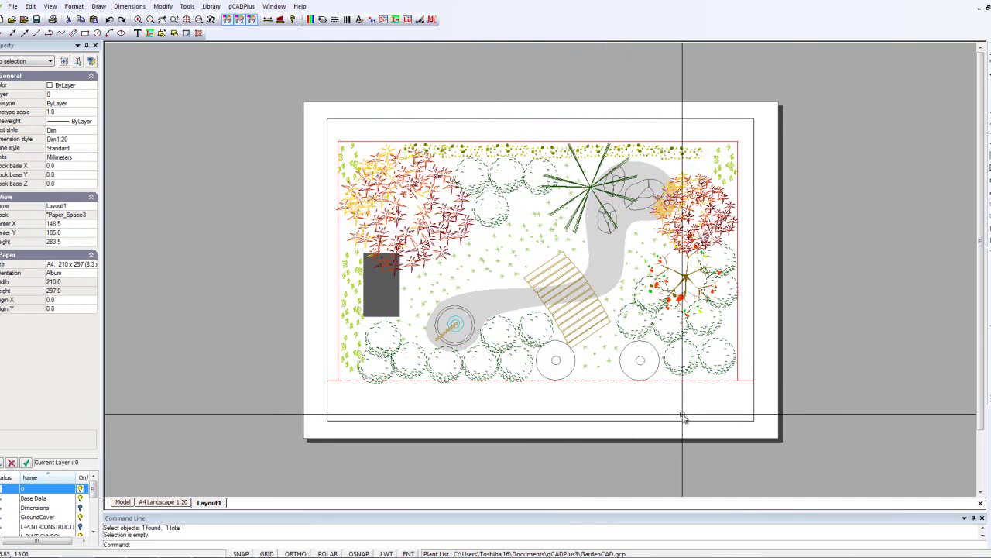
Step: Recentre the magenta viewport frame over the whole garden plan and display it on Layout1
double_click(539, 256)
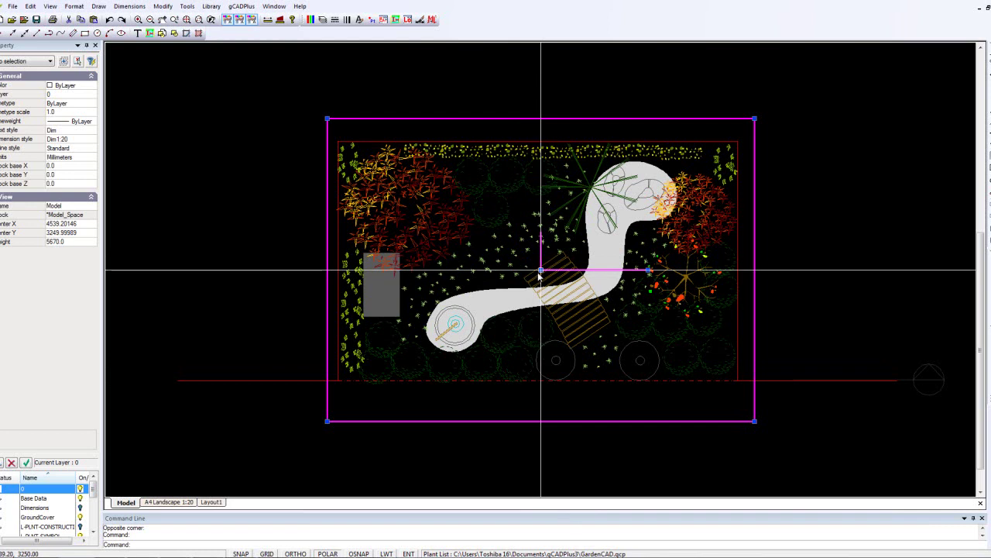
left_click_drag(540, 272, 526, 264)
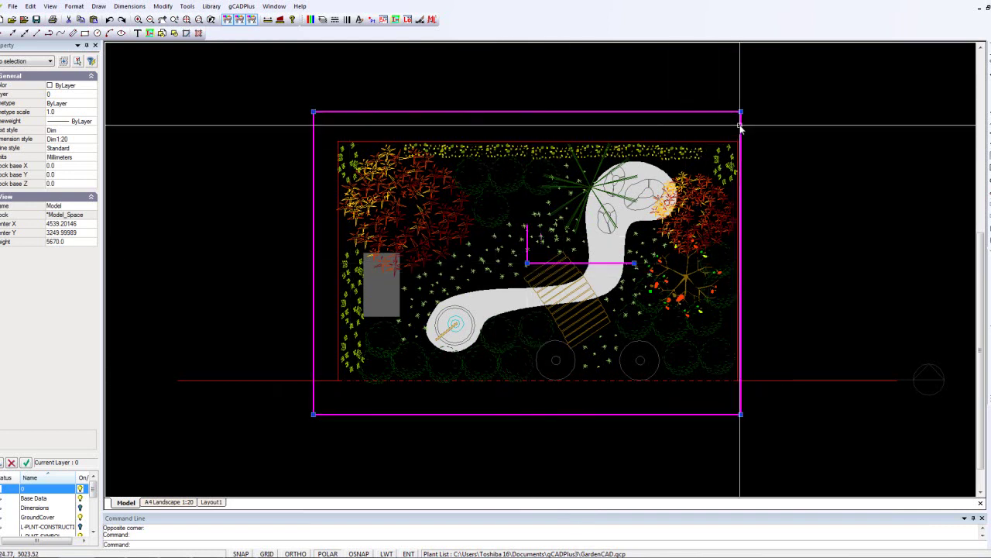
left_click_drag(741, 112, 653, 177)
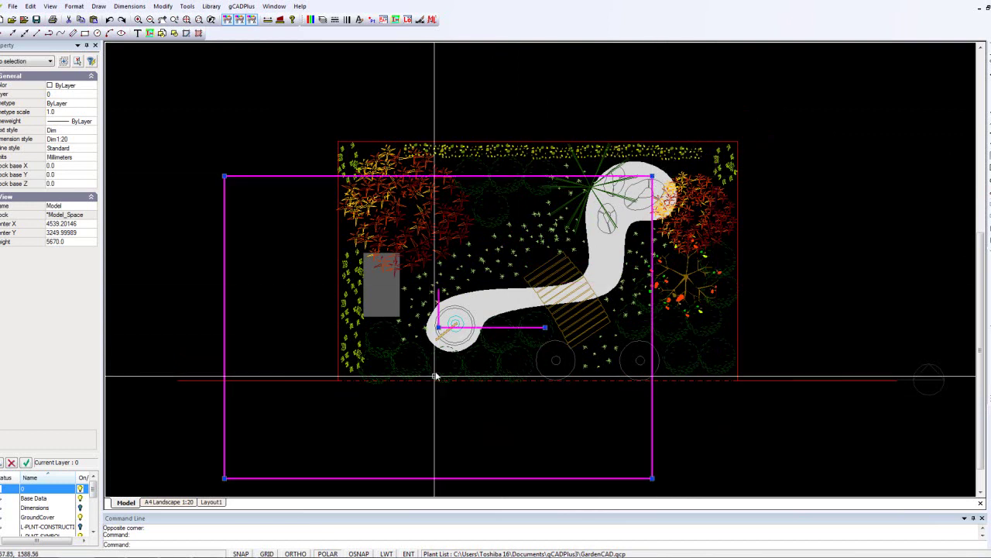
left_click_drag(439, 327, 545, 266)
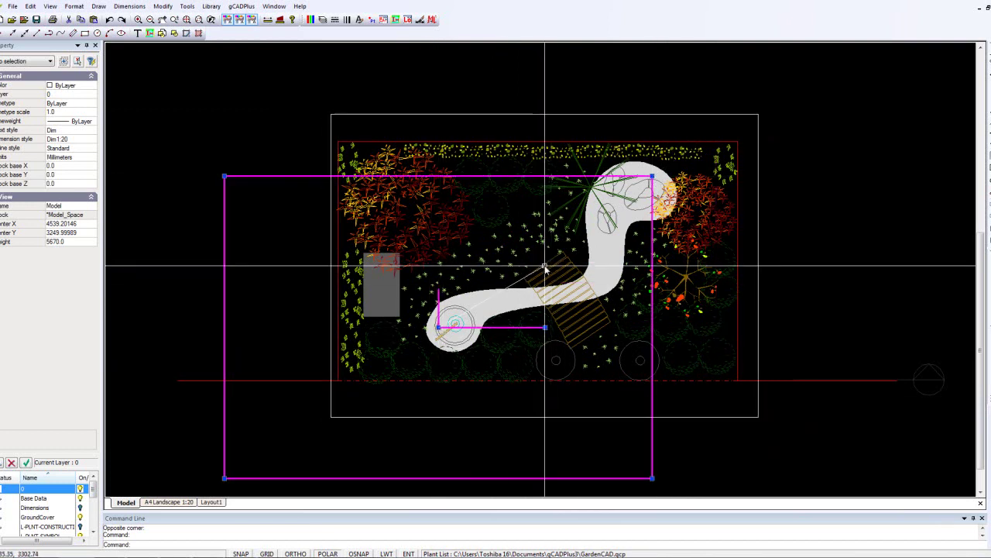
left_click(544, 266)
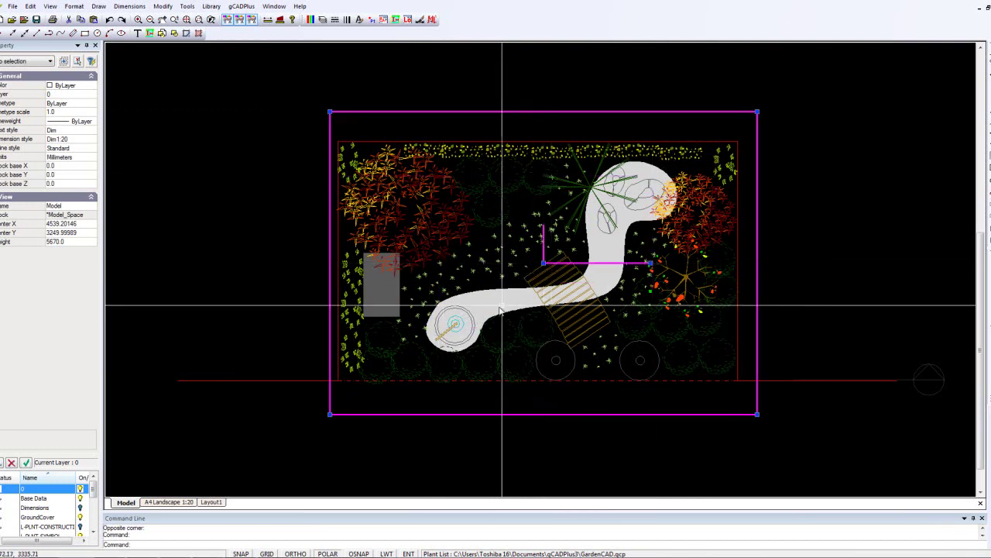
right_click(503, 233)
left_click(524, 240)
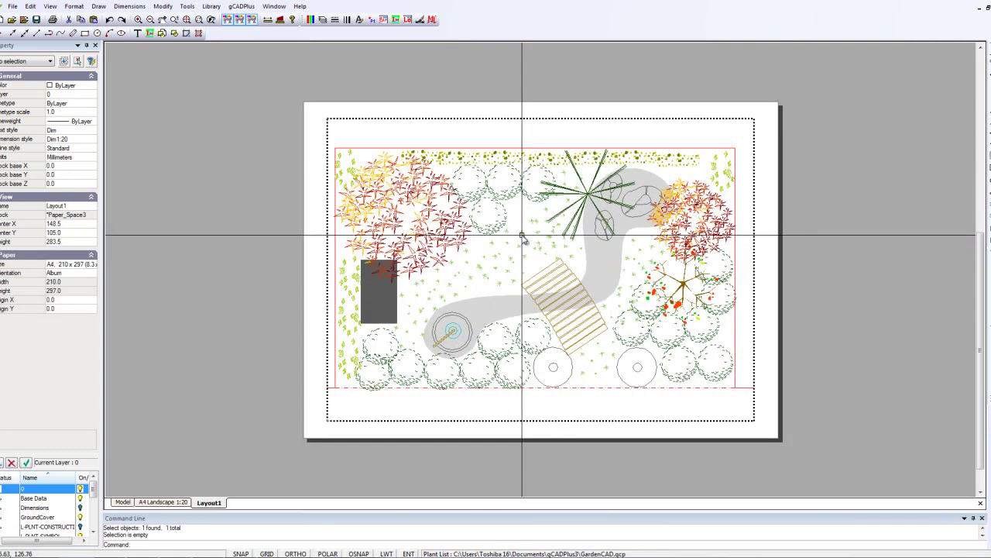
Step: Deactivate the main viewport and add a small second viewport at the sheet's bottom right
right_click(544, 272)
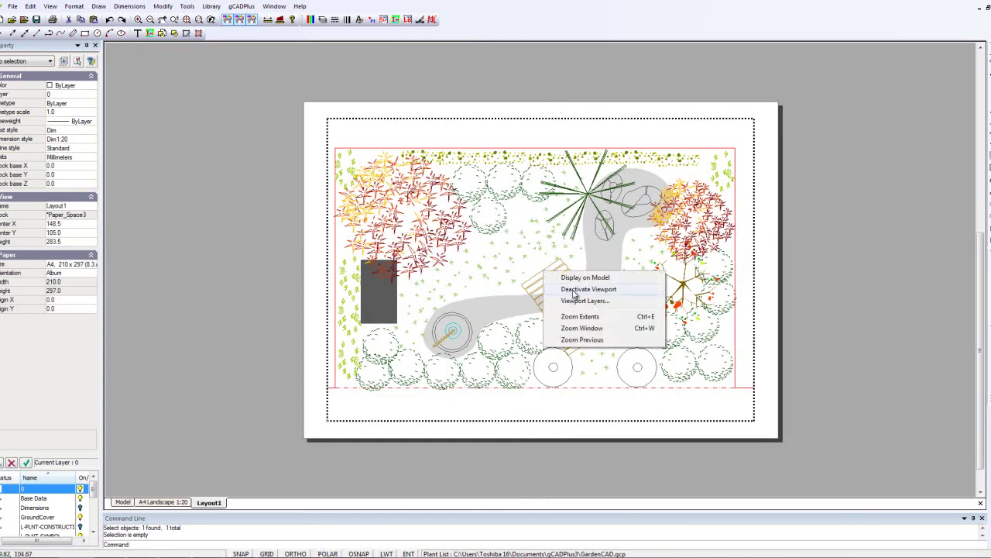
left_click(574, 290)
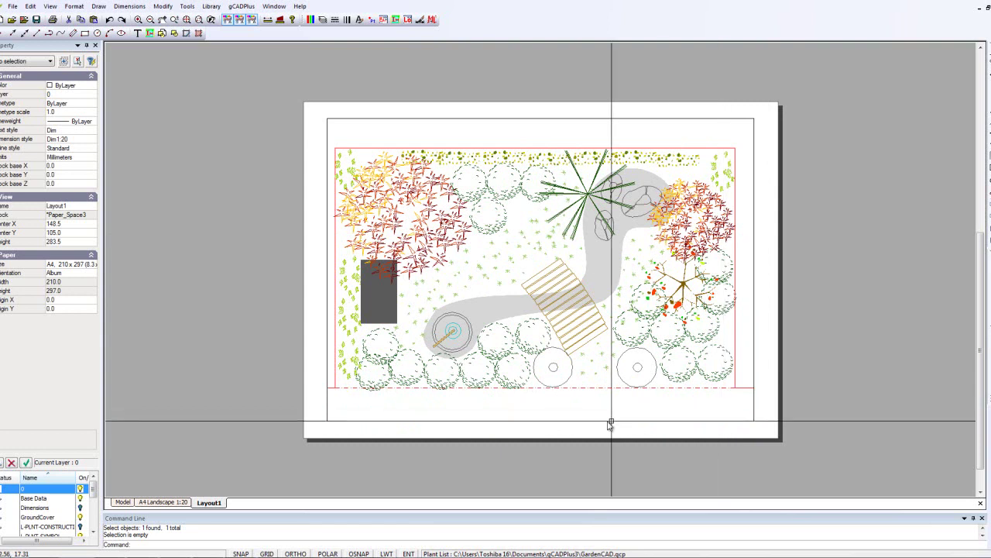
right_click(208, 505)
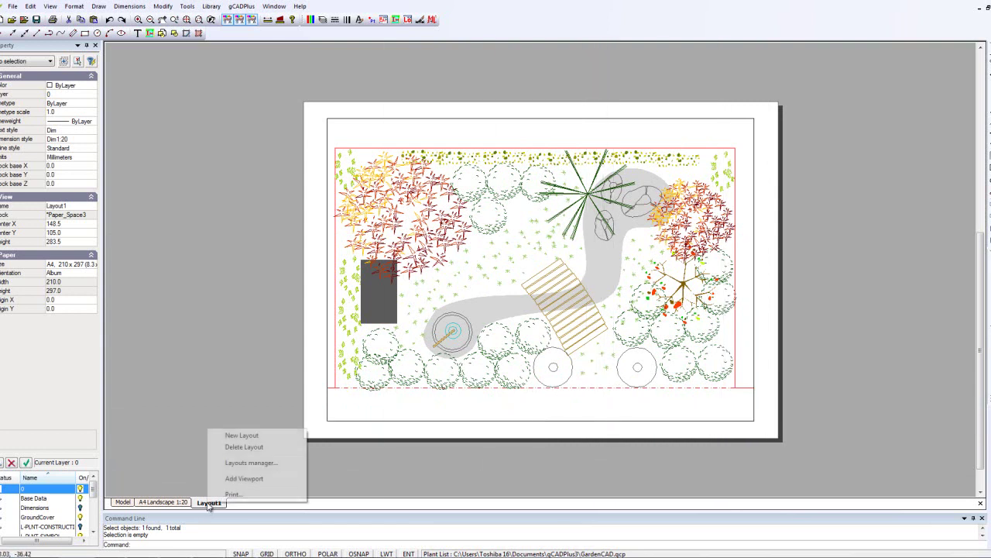
left_click(256, 478)
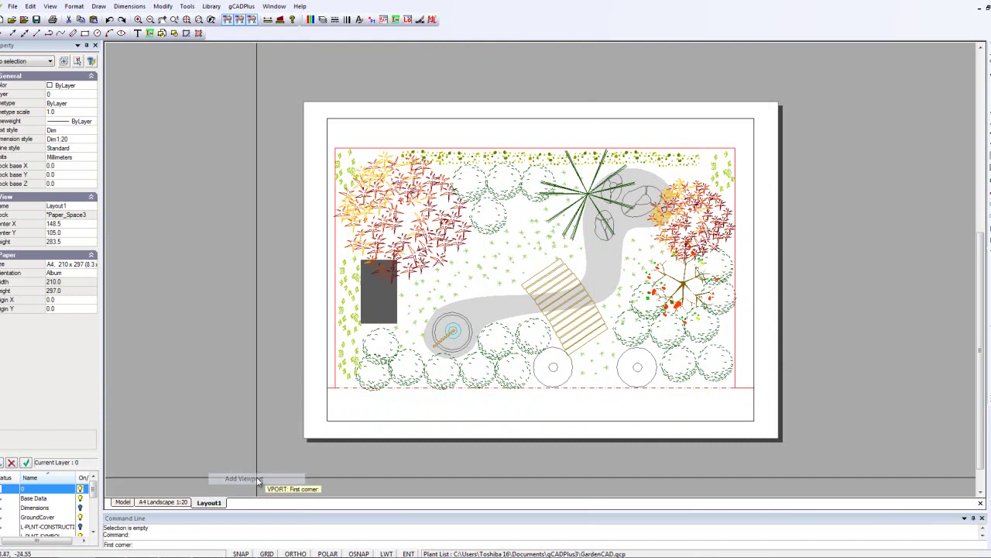
left_click(687, 431)
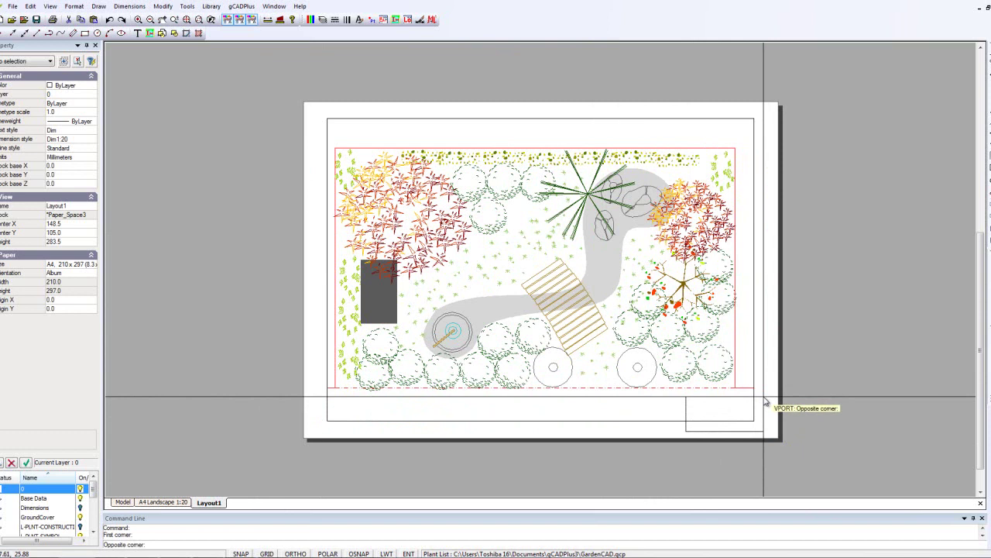
left_click(764, 398)
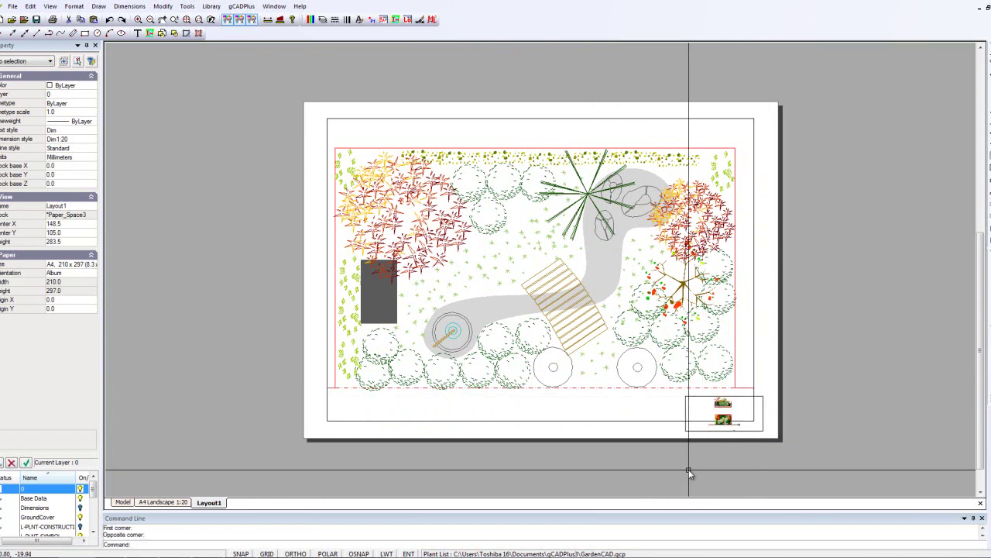
Step: Clear the selection and enter the new viewport's frame in model space
scroll(737, 423, "up", 3)
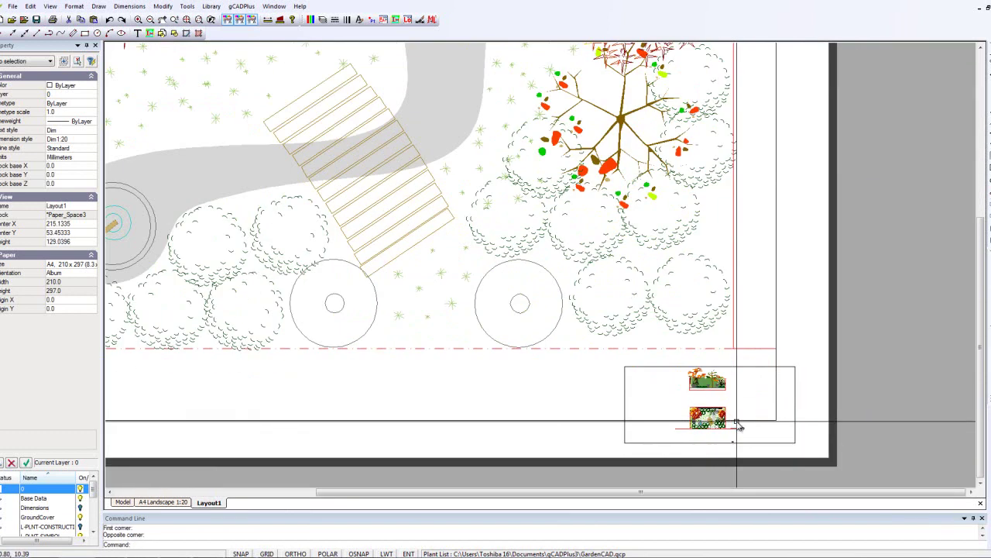
left_click(779, 435)
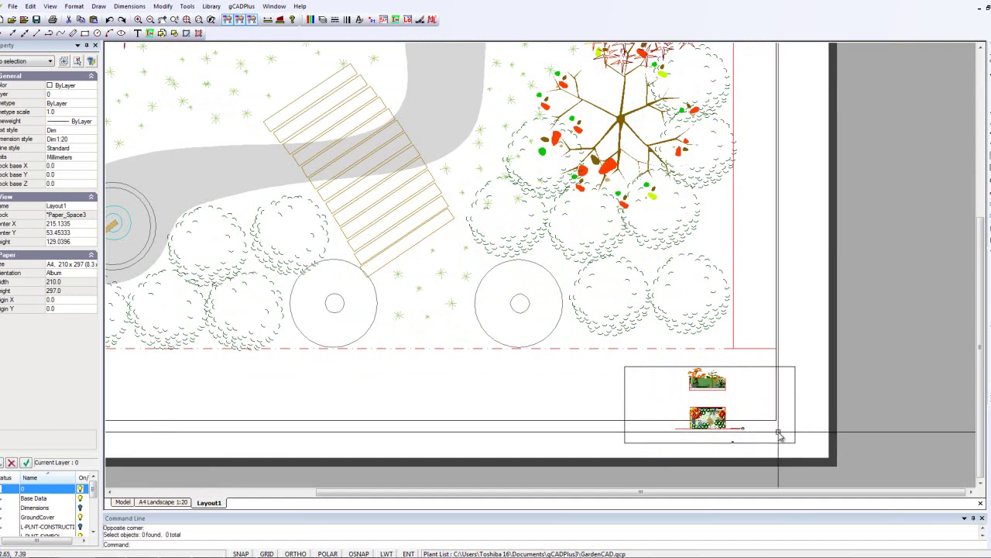
double_click(778, 436)
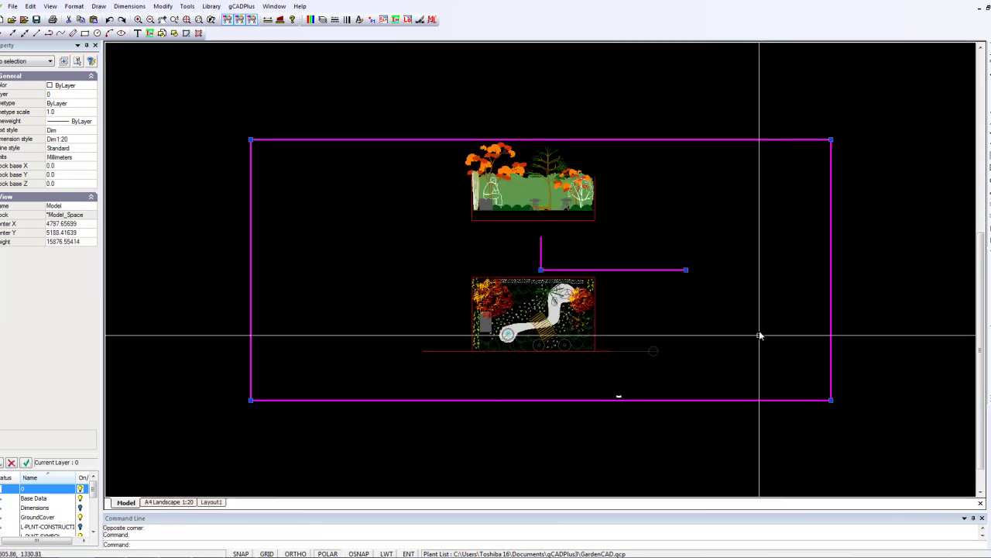
Step: Shrink the second viewport's frame and place it over the title block area
left_click(831, 140)
left_click(543, 279)
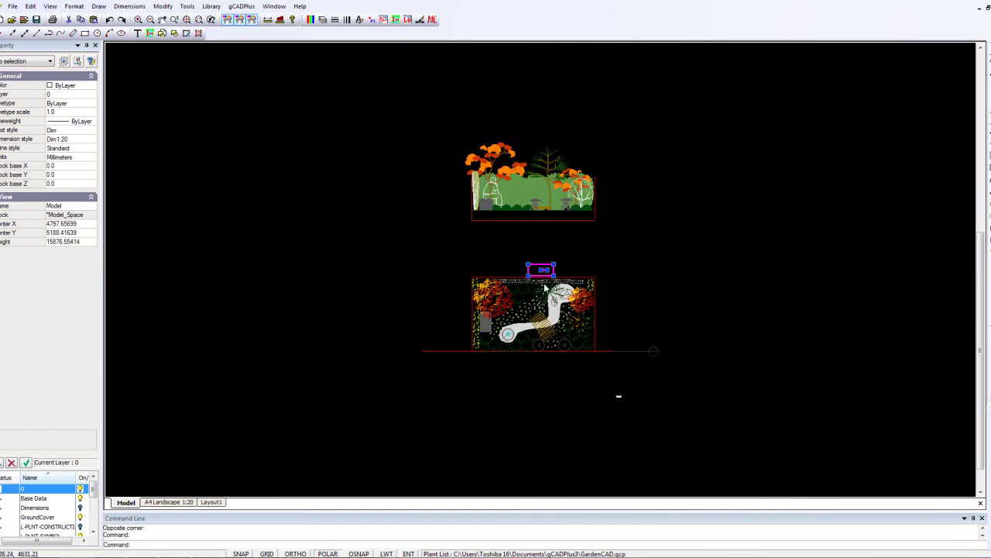
left_click(620, 397)
scroll(618, 395, "up", 5)
scroll(614, 386, "up", 7)
scroll(608, 376, "down", 3)
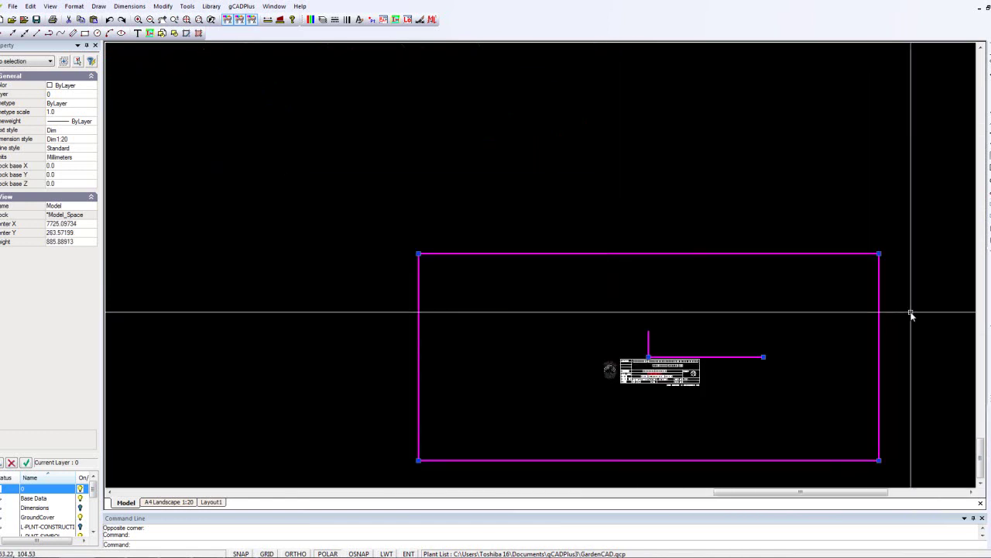
Step: Tighten the frame snugly around the title-block table and display it on the layout
left_click(880, 254)
left_click(733, 338)
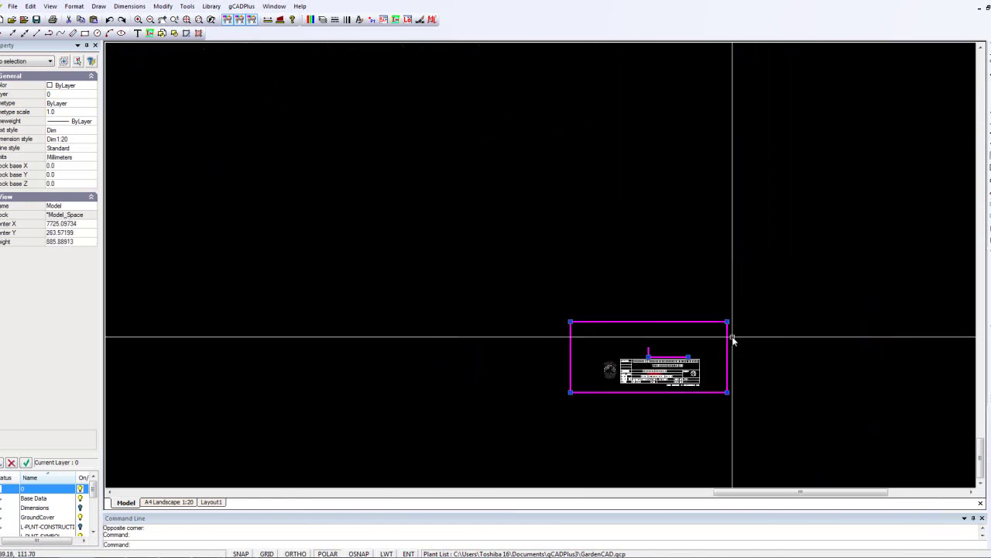
left_click_drag(648, 361, 659, 369)
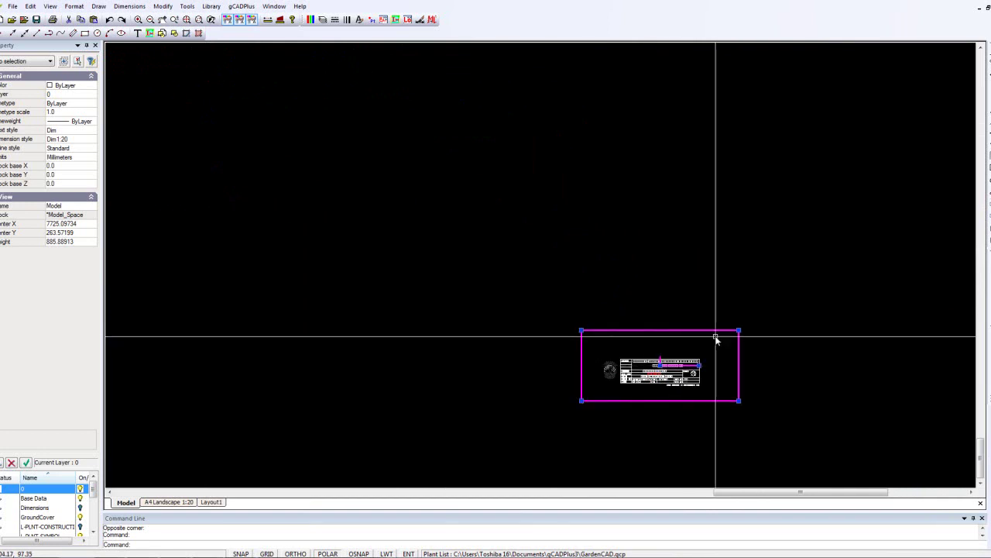
left_click(739, 331)
left_click(720, 343)
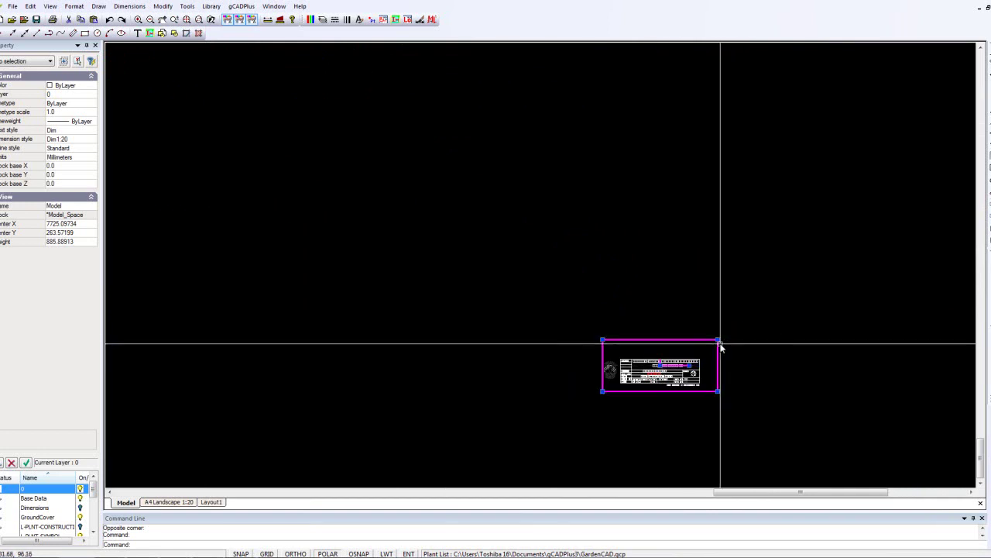
left_click_drag(659, 365, 649, 371)
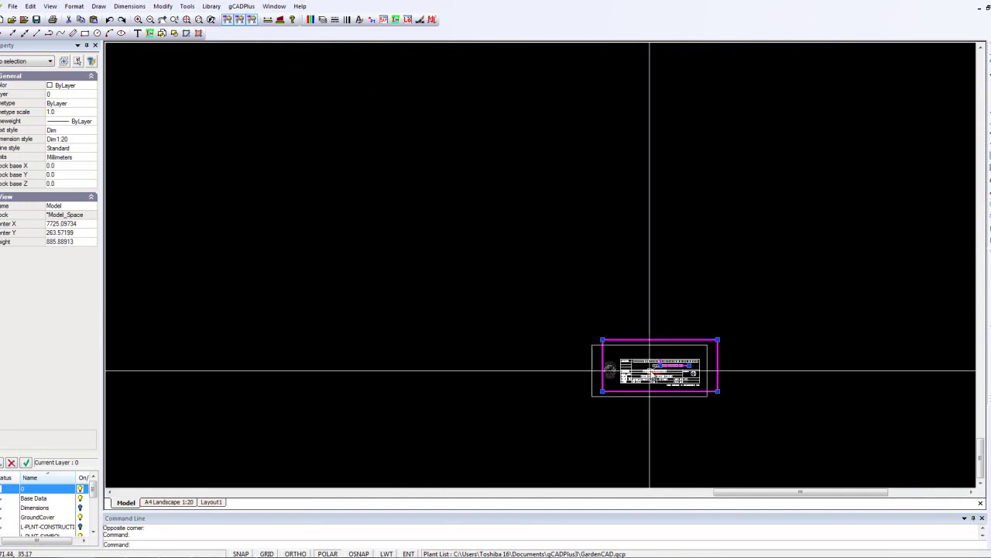
left_click(651, 371)
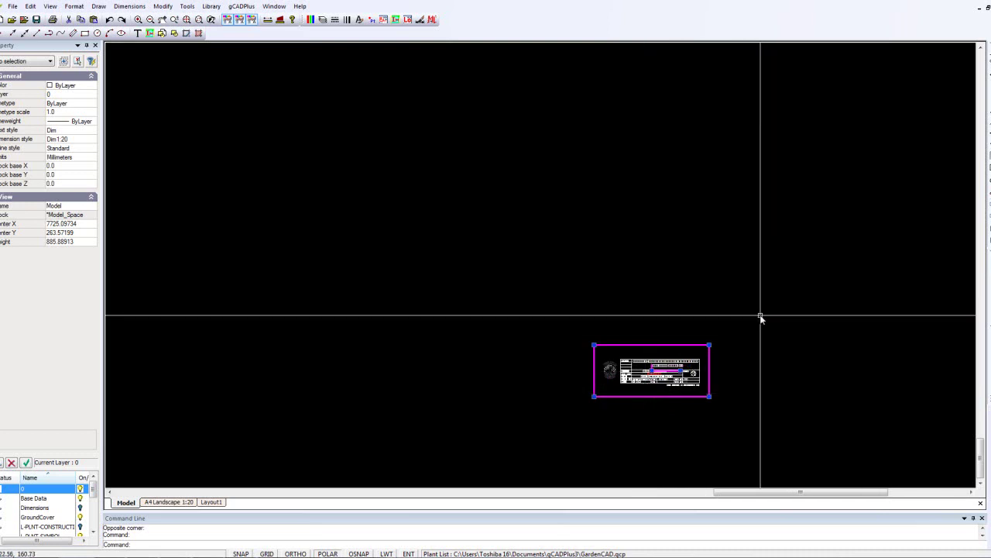
right_click(620, 357)
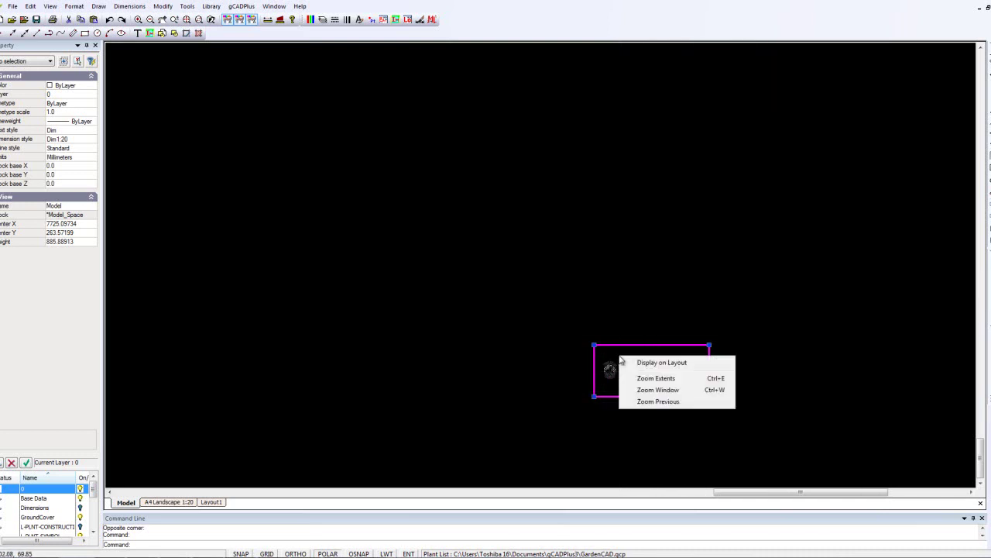
left_click(661, 363)
Step: Deactivate the title-block viewport and select its border on the Layout1 sheet
scroll(597, 376, "down", 1)
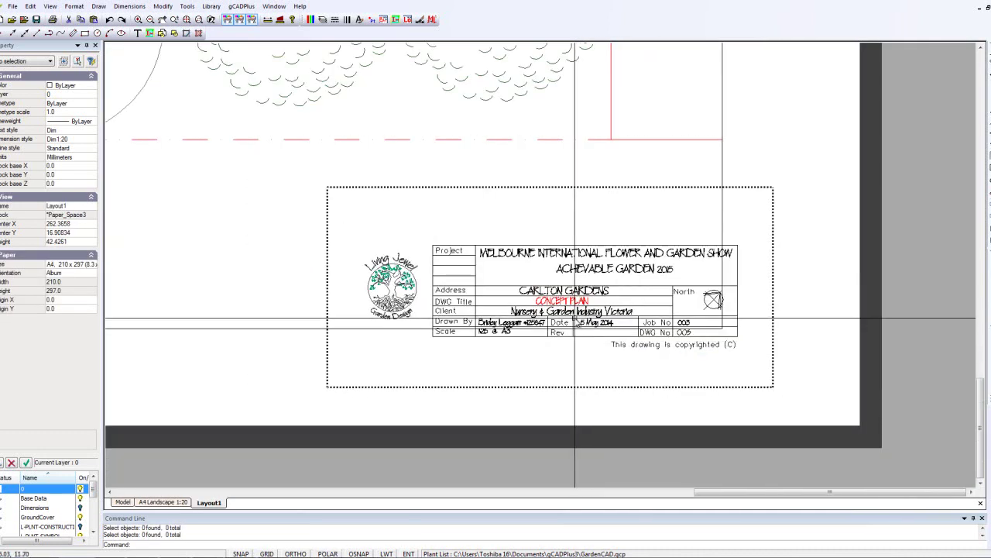
right_click(575, 320)
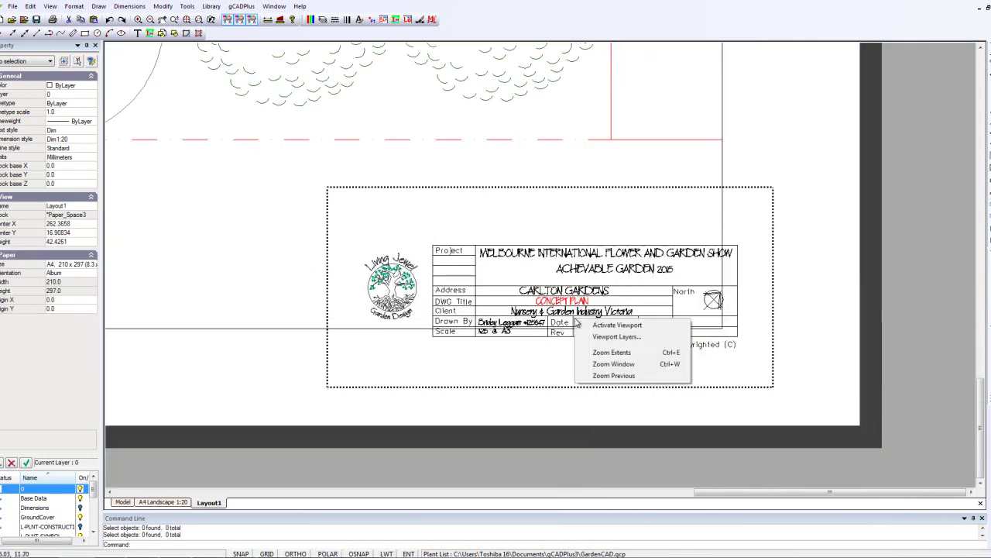
left_click(736, 378)
right_click(738, 378)
left_click(756, 393)
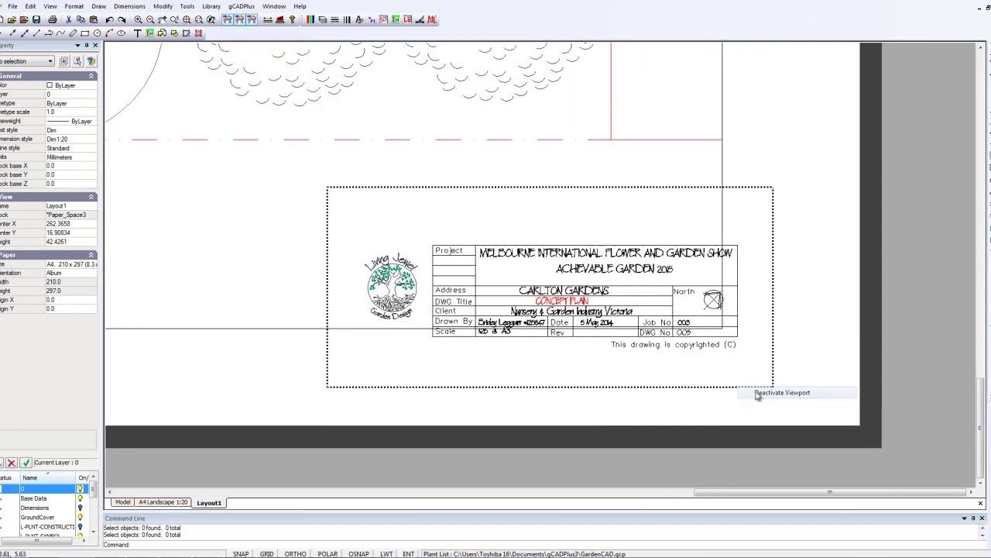
scroll(612, 395, "down", 1)
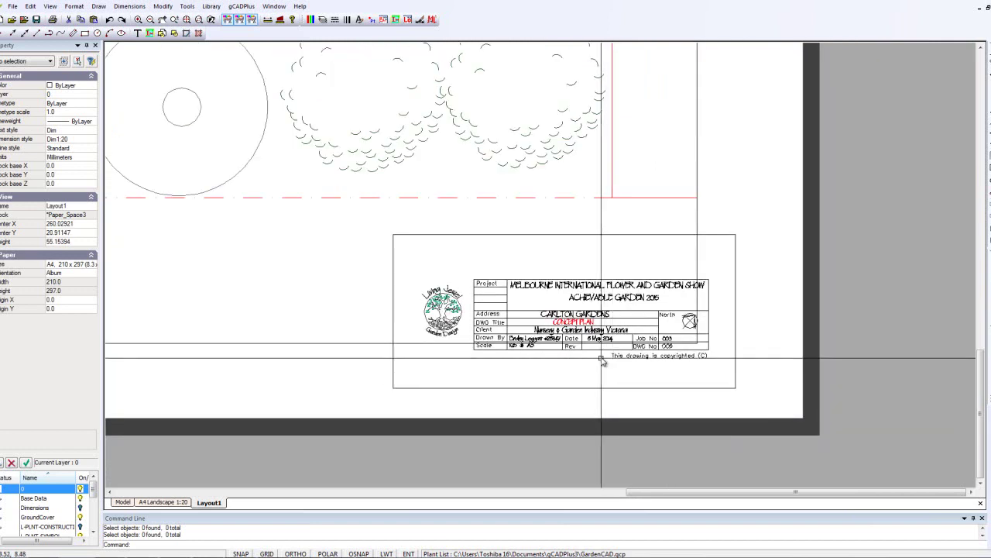
scroll(592, 341, "up", 1)
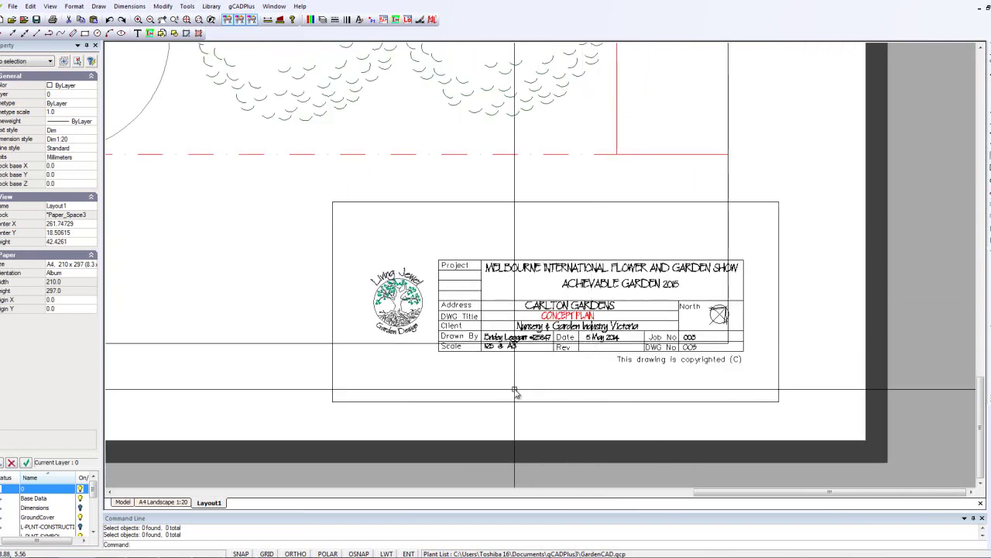
scroll(522, 394, "down", 1)
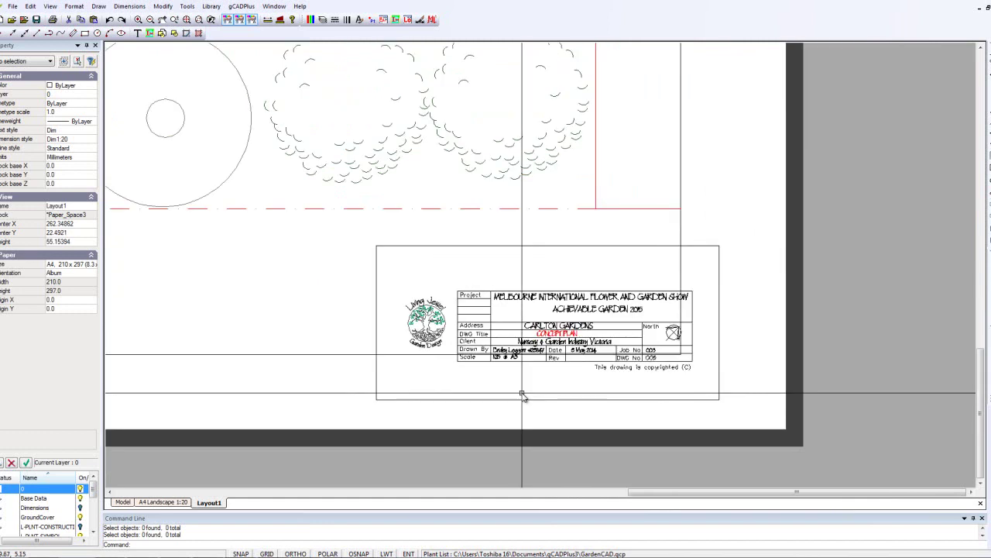
left_click(717, 400)
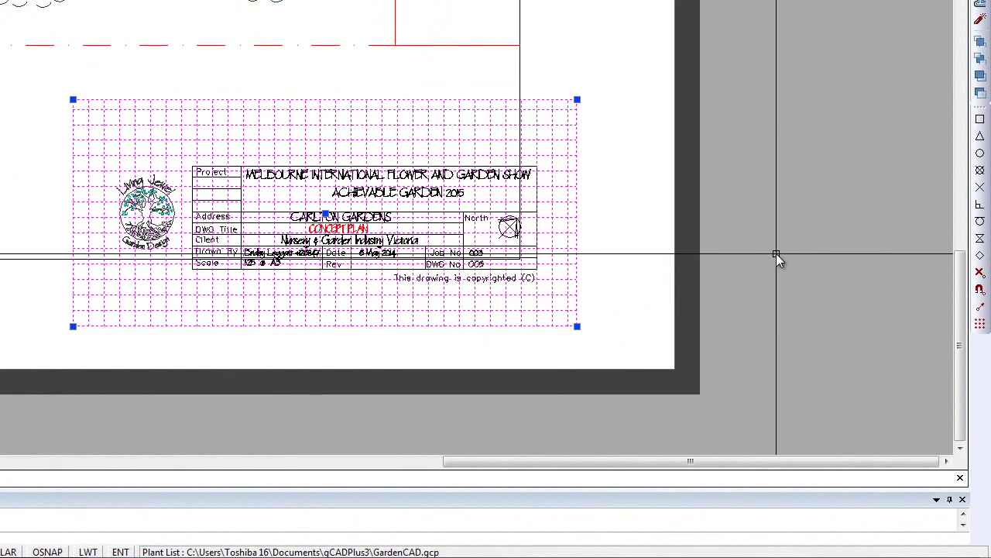
Step: Clear the selection and reselect the title-block viewport
right_click(776, 254)
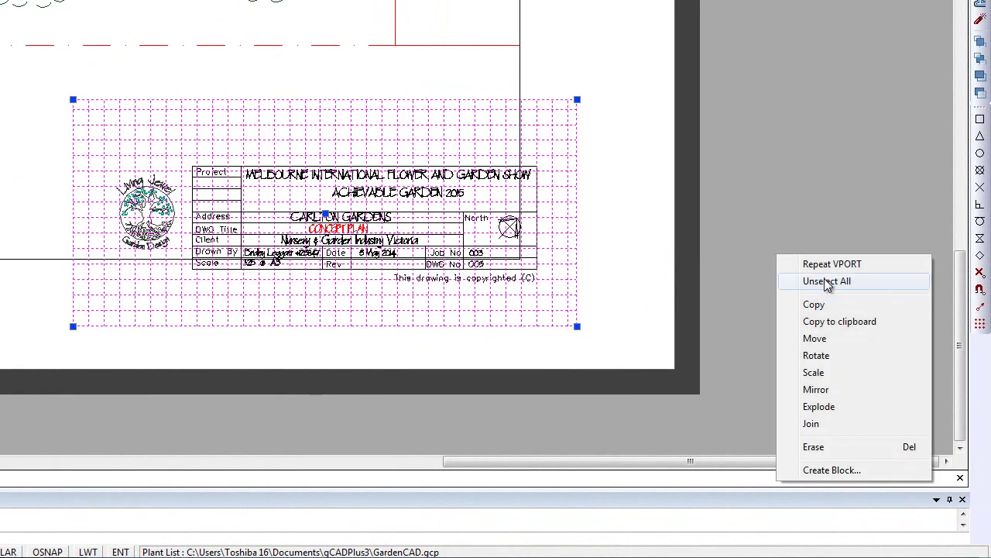
left_click(802, 283)
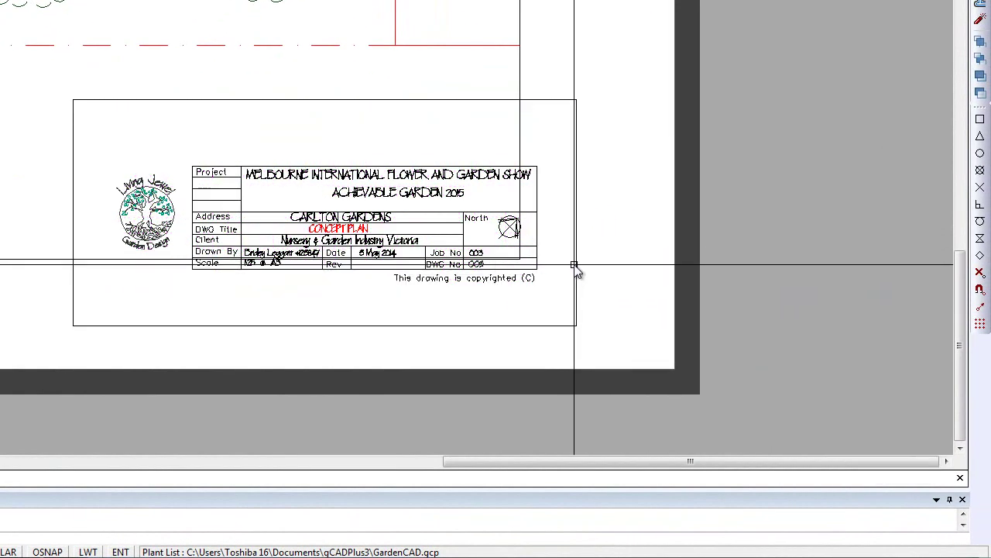
left_click(577, 241)
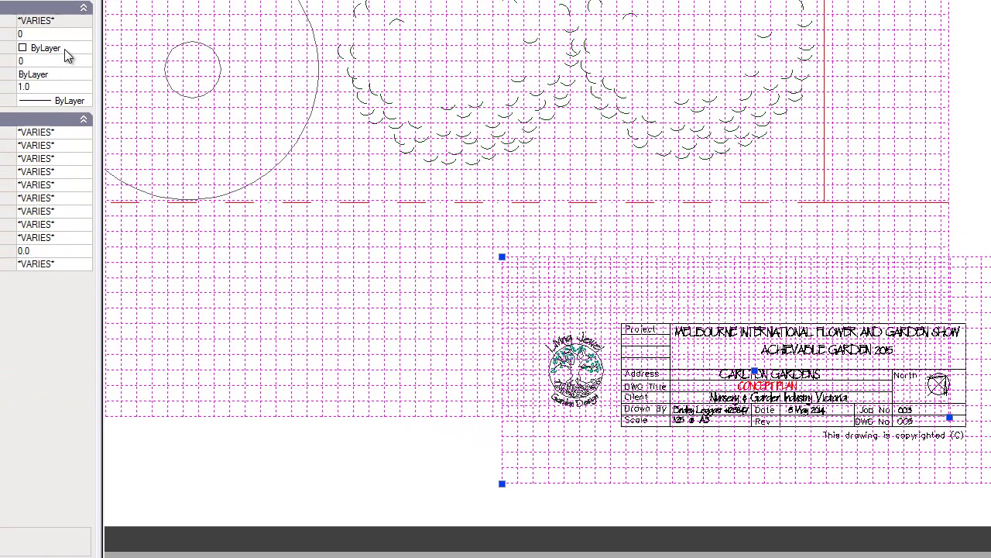
Step: Change the selected viewports' colour to white (255) through Select Color
left_click(87, 51)
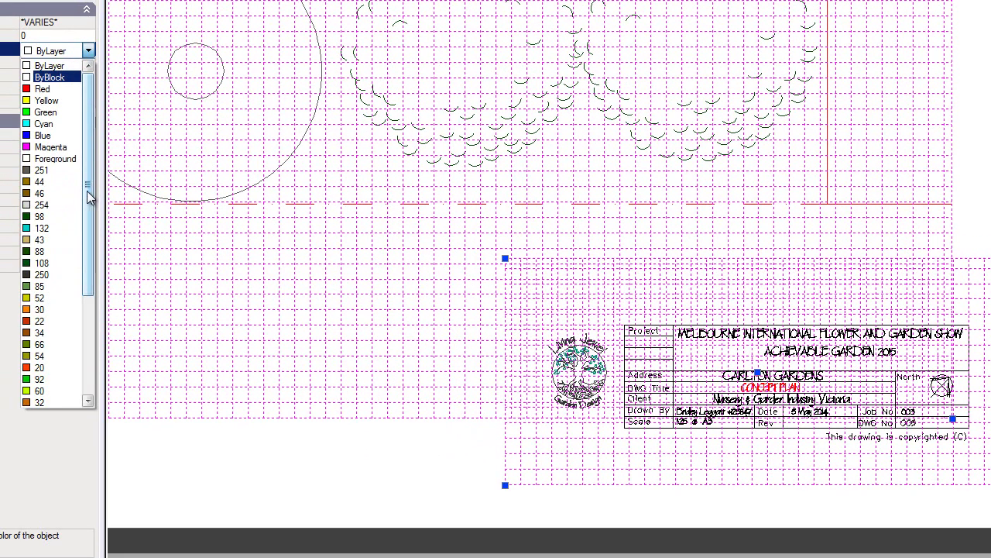
left_click_drag(90, 211, 98, 319)
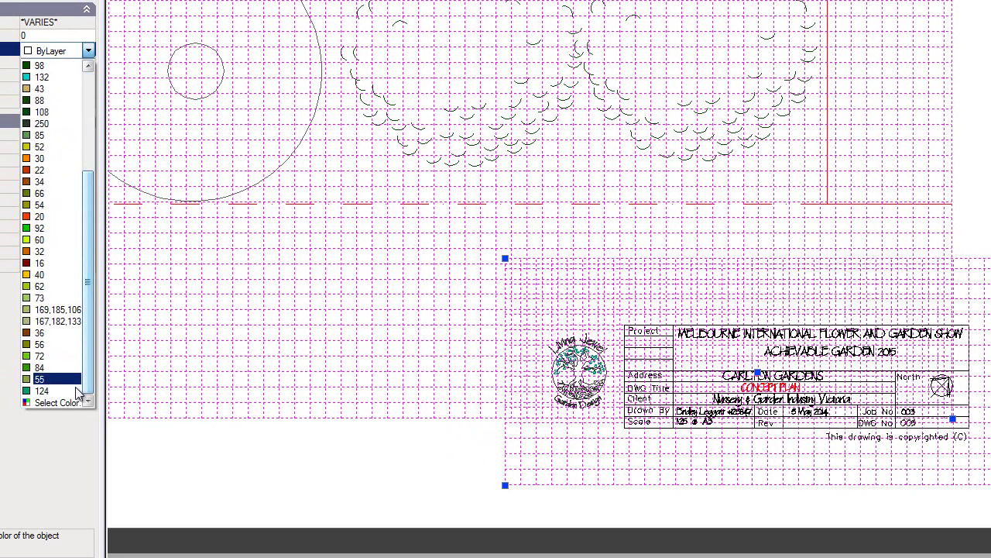
left_click(55, 403)
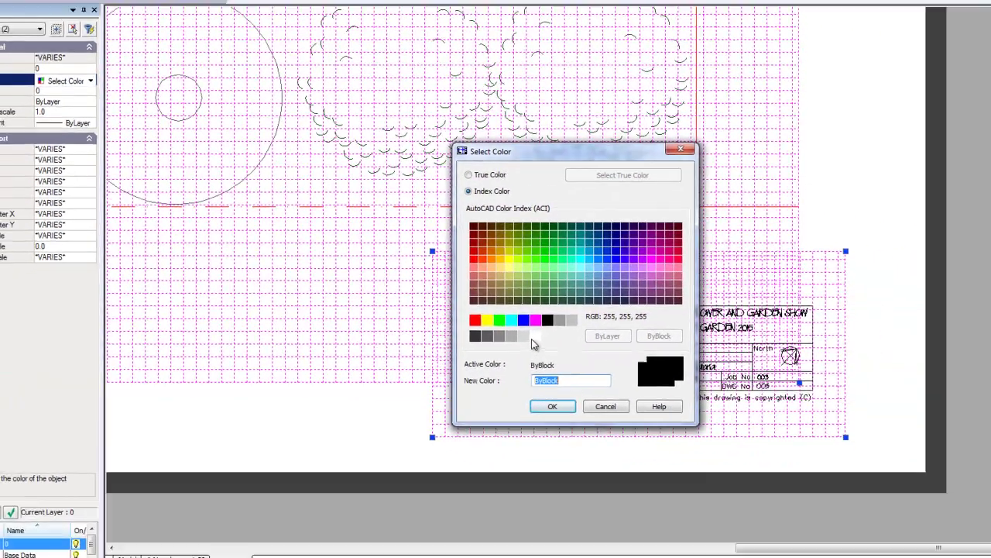
left_click(533, 337)
left_click(473, 376)
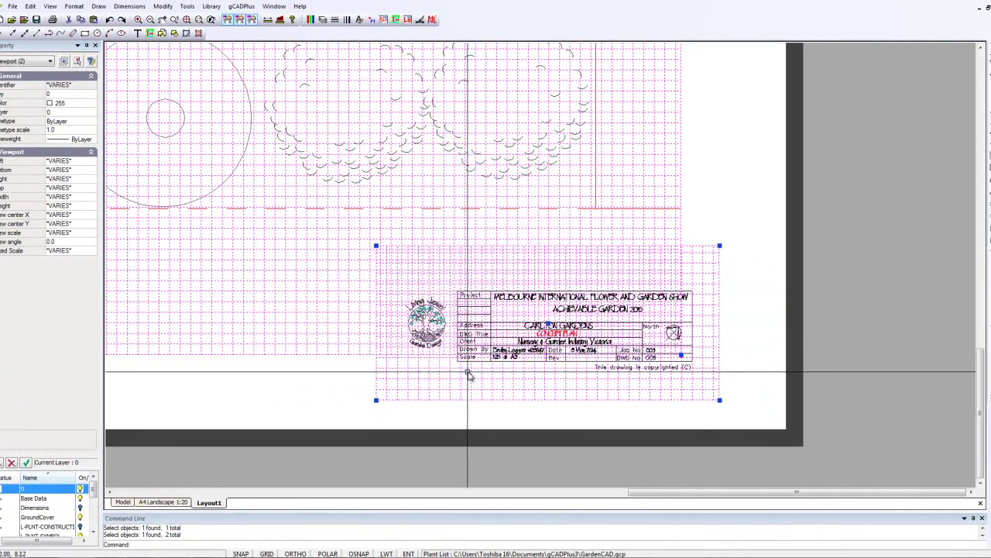
right_click(708, 179)
Step: Unselect all, zoom to extents and pan to review the finished A4 layout and title block
left_click(744, 197)
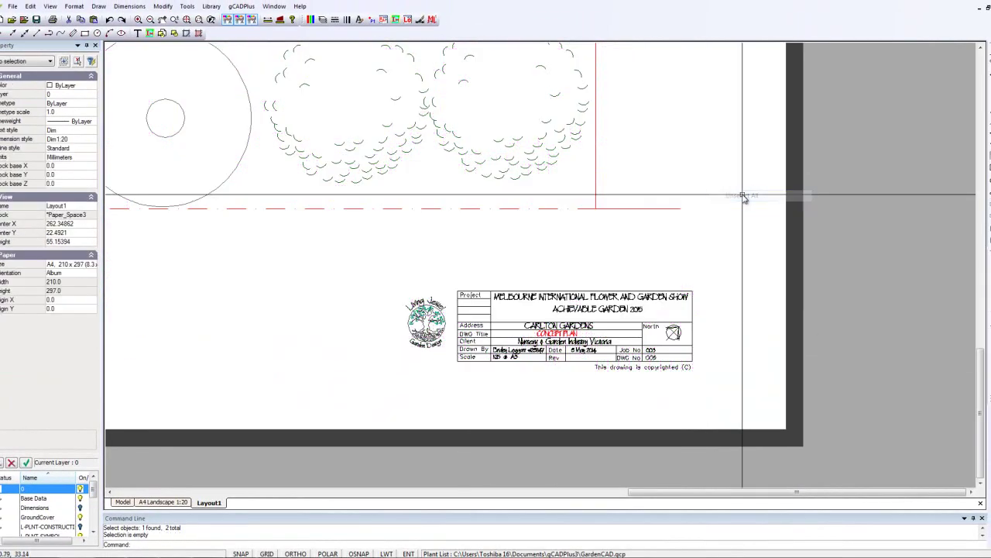
right_click(701, 169)
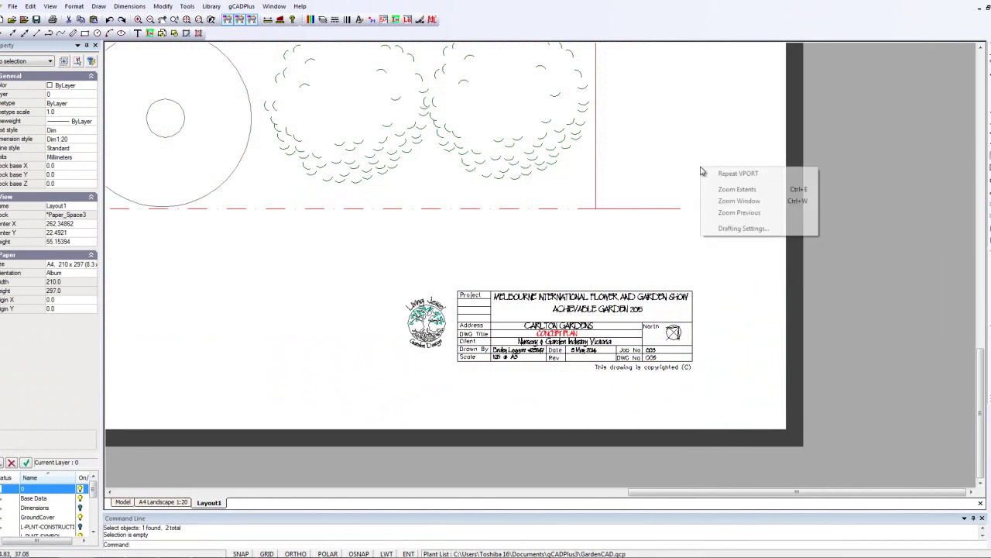
left_click(730, 195)
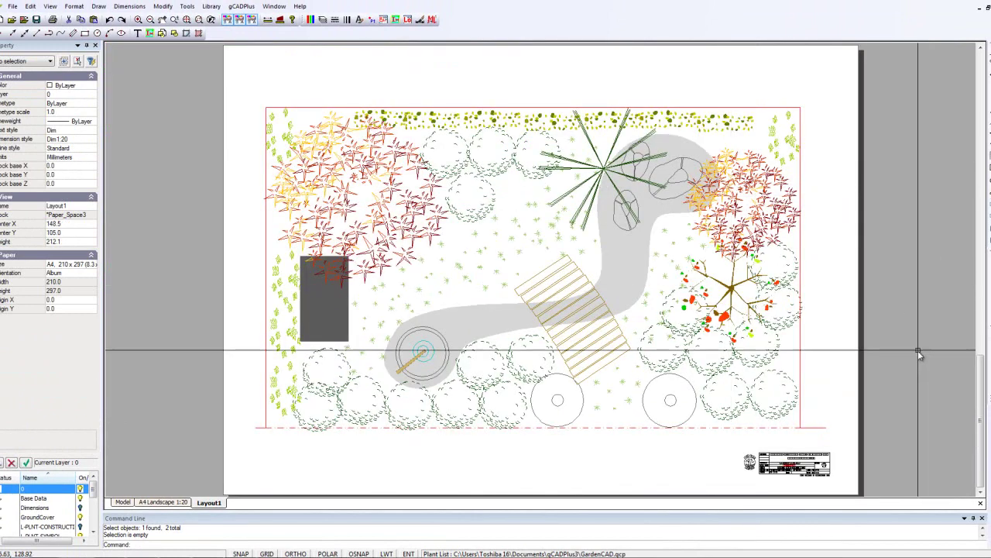
middle_click_drag(919, 353, 899, 301)
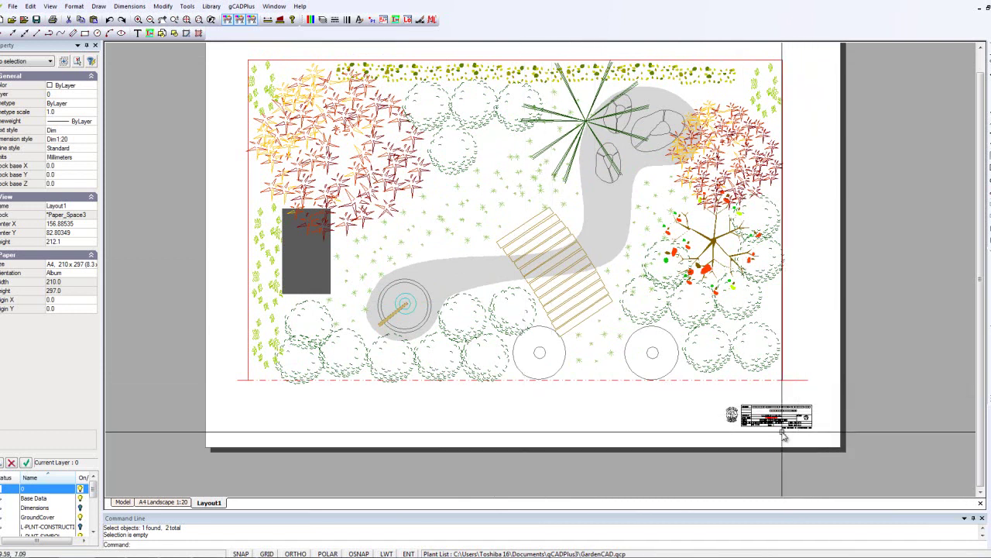
scroll(773, 435, "up", 6)
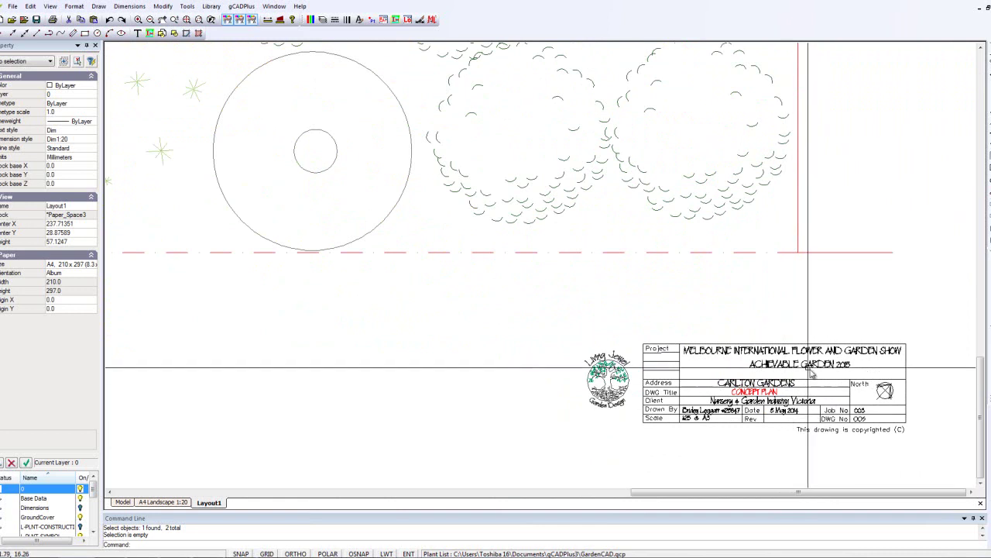
scroll(728, 404, "down", 5)
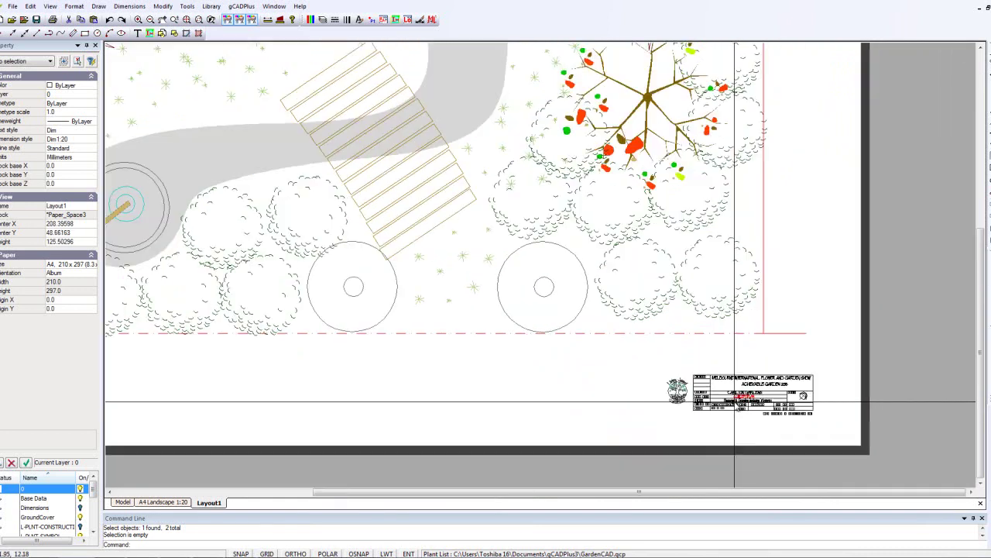
scroll(735, 401, "down", 2)
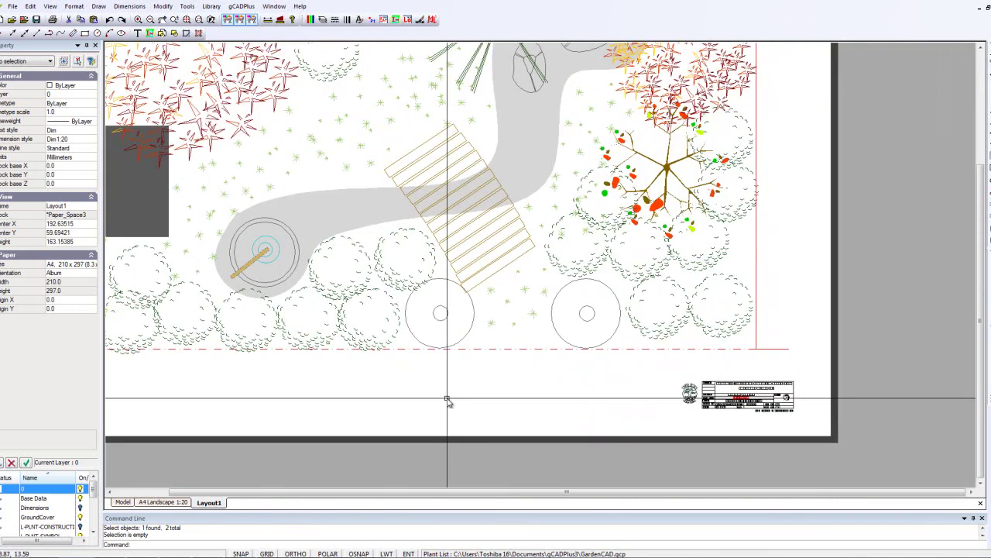